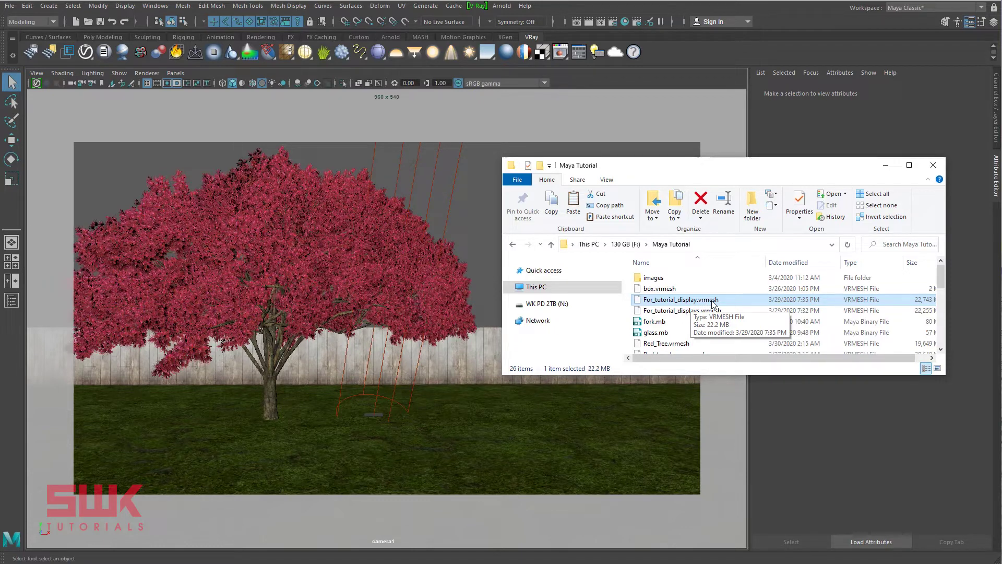
Marquee-select the whole cherry tree proxy in the viewport.
drag(175, 155, 307, 257)
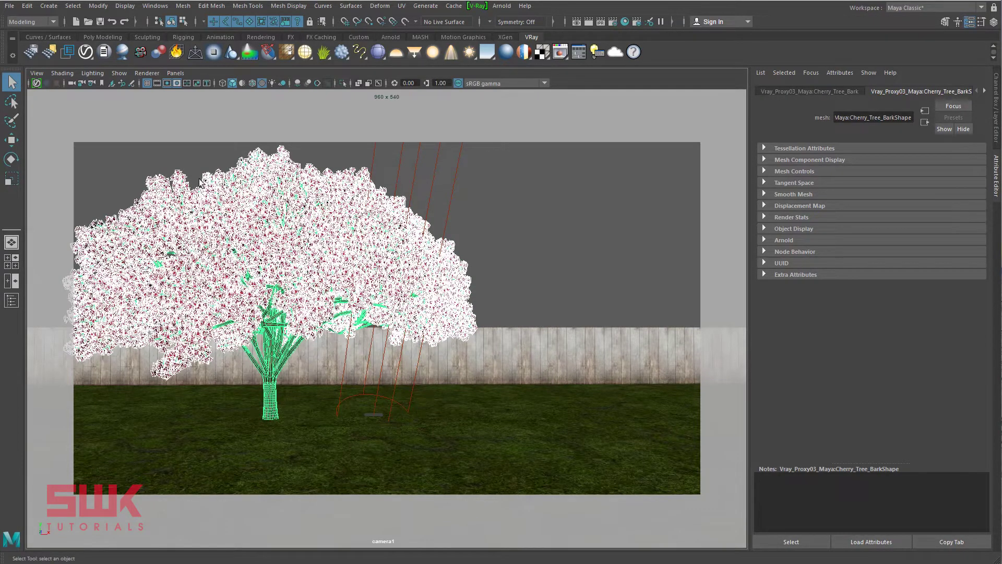
Reselect the proxy tree and move the V-Ray frame buffer out of the way.
click(172, 177)
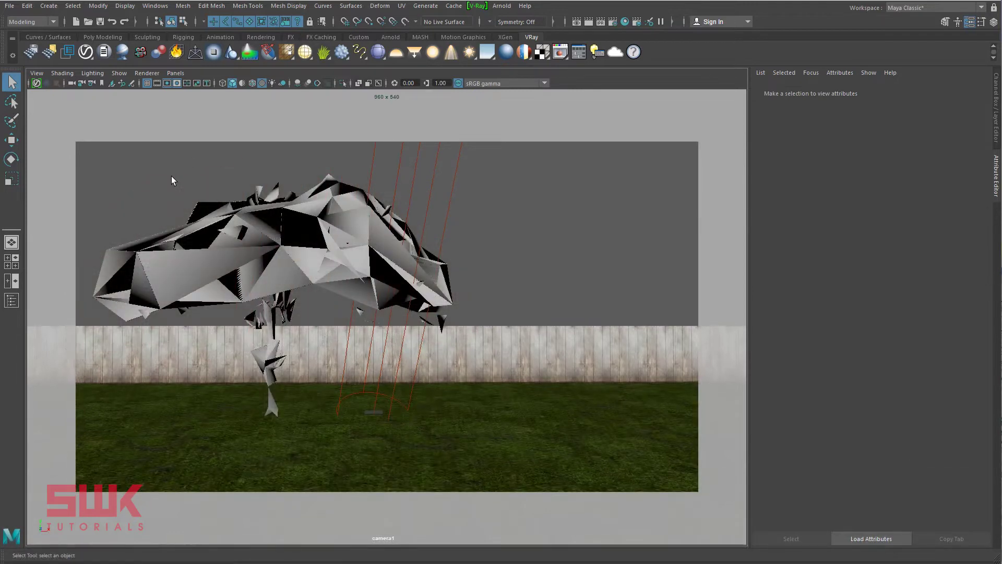
drag(172, 177, 312, 306)
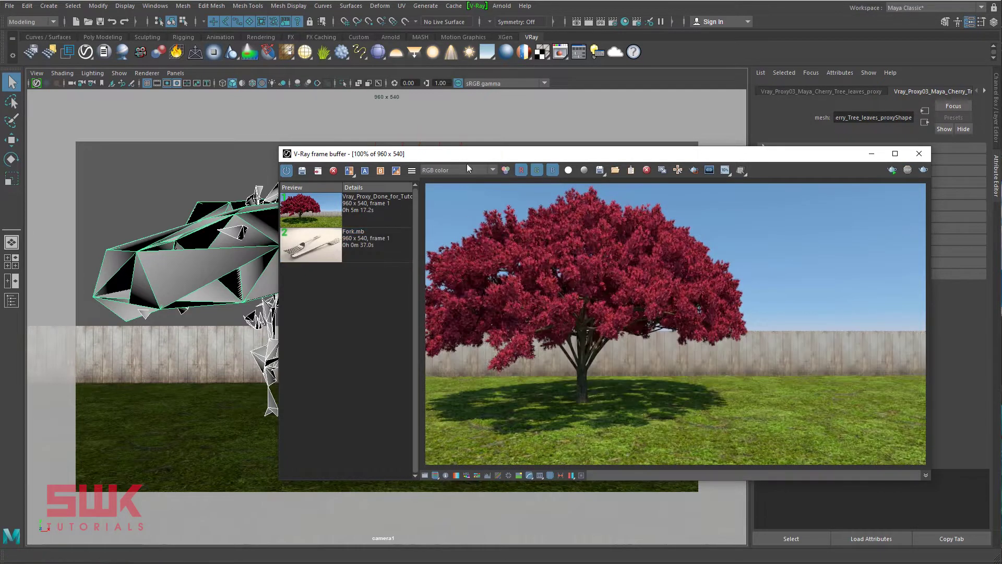
drag(464, 159, 544, 206)
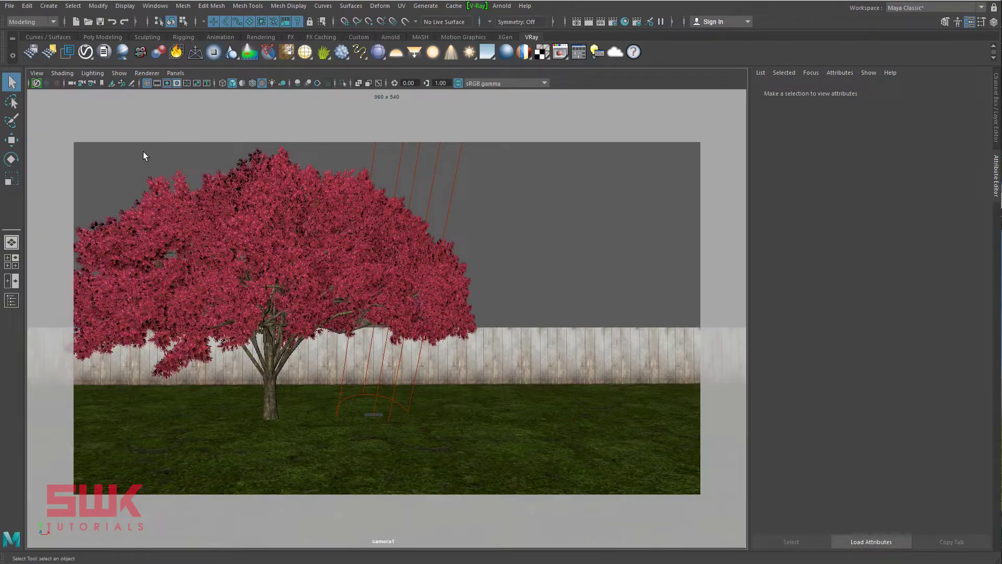
Turn on the Poly Count heads-up display and select the entire cherry tree.
click(127, 6)
mouse_move(145, 42)
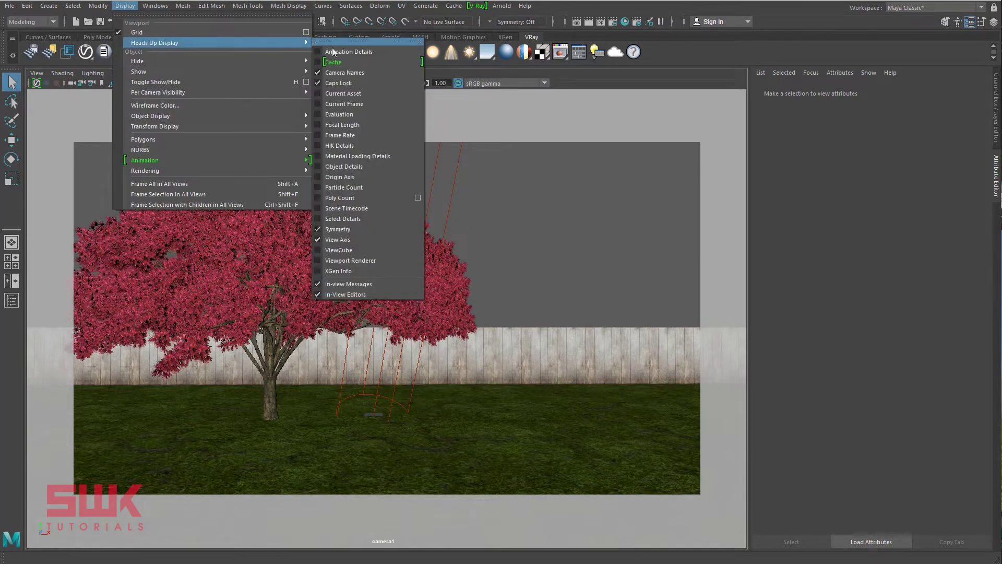
click(315, 197)
drag(196, 157, 310, 280)
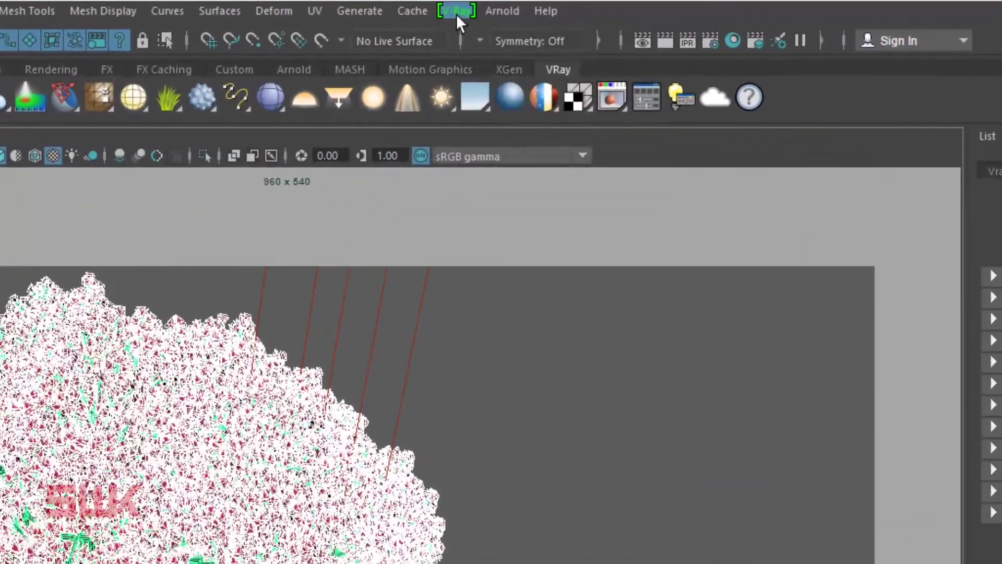
Open the Create V-Ray Proxy settings from V-Ray > Geometry.
click(456, 14)
mouse_move(488, 102)
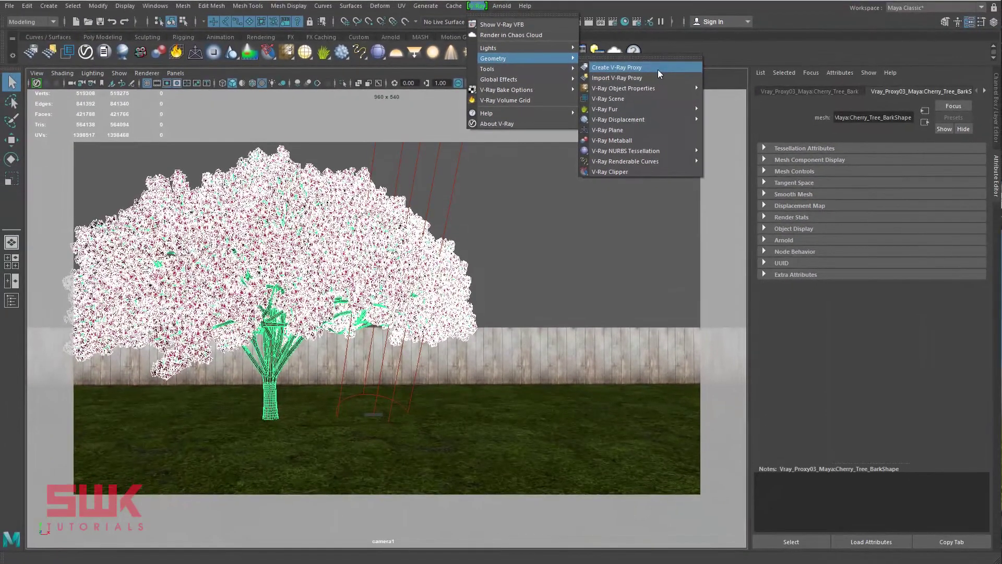
click(658, 70)
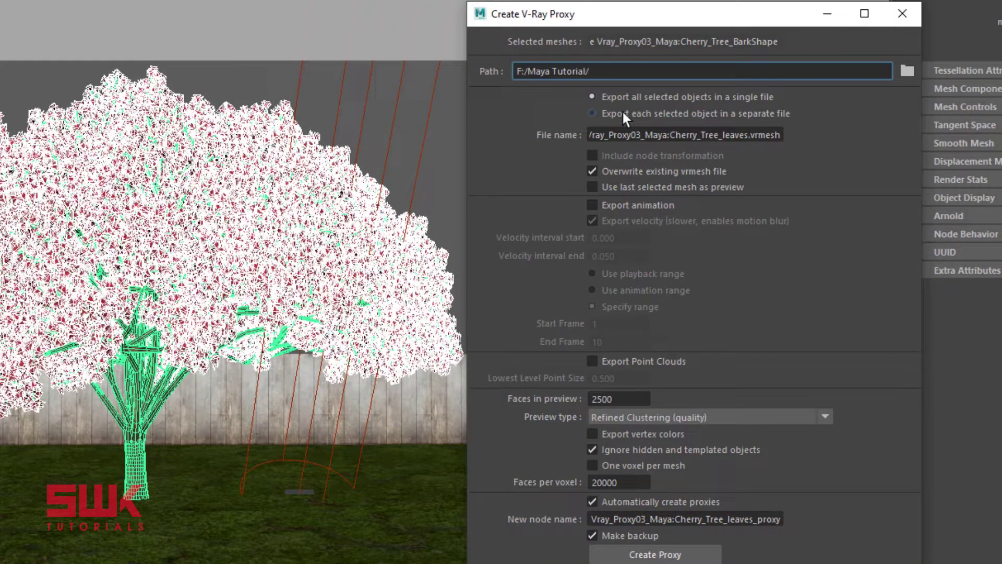
Select both the tree's bark and leaves meshes.
click(140, 378)
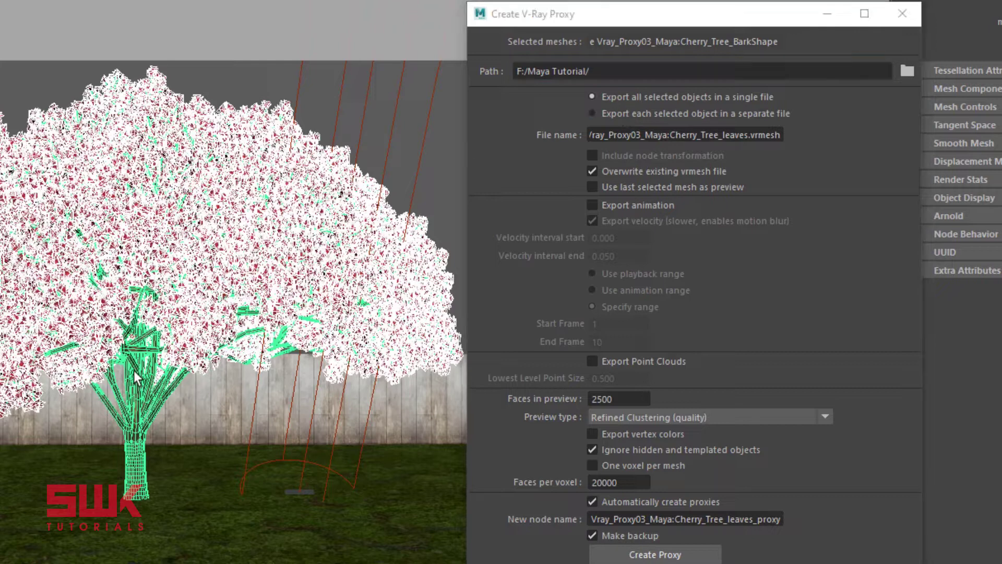
click(81, 144)
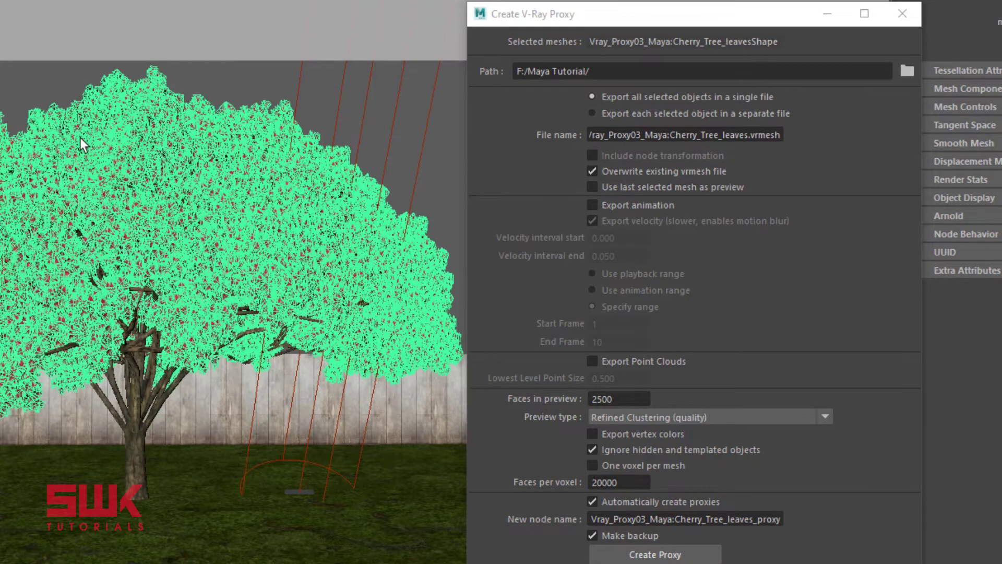
shift+click(205, 212)
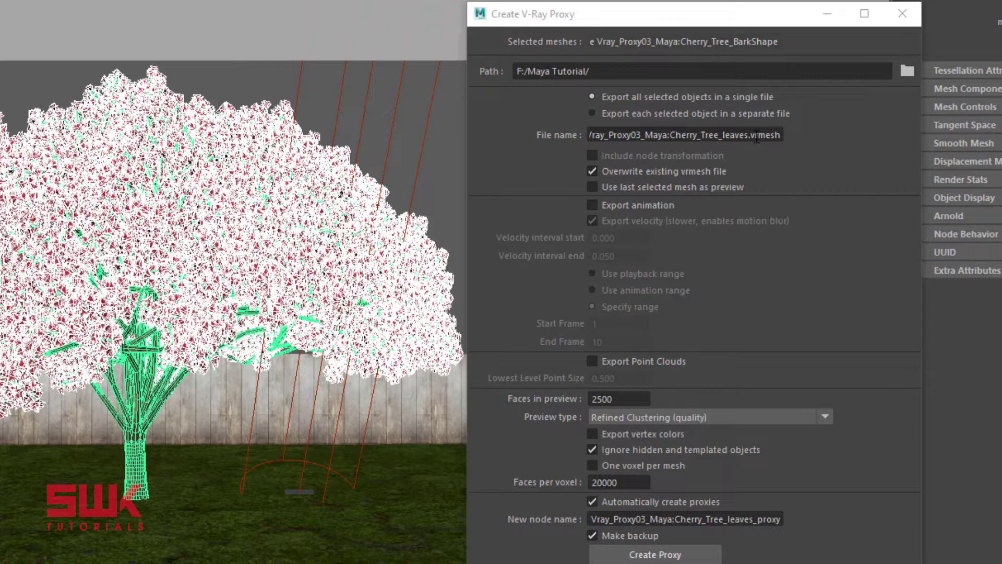
Rename the proxy file to Red_Tree.
drag(756, 137, 144, 134)
text(R)
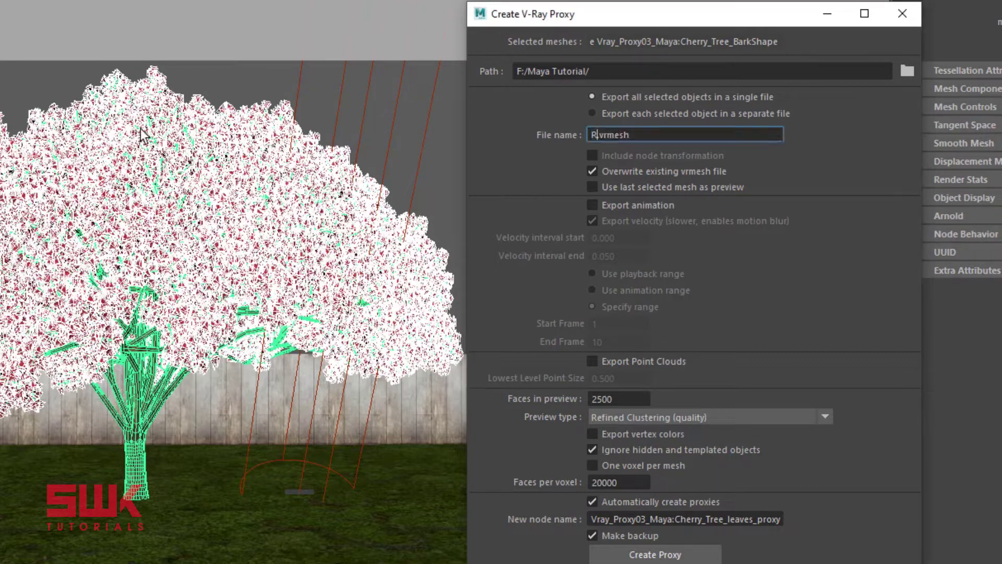
text(ed_Tree)
key(Return)
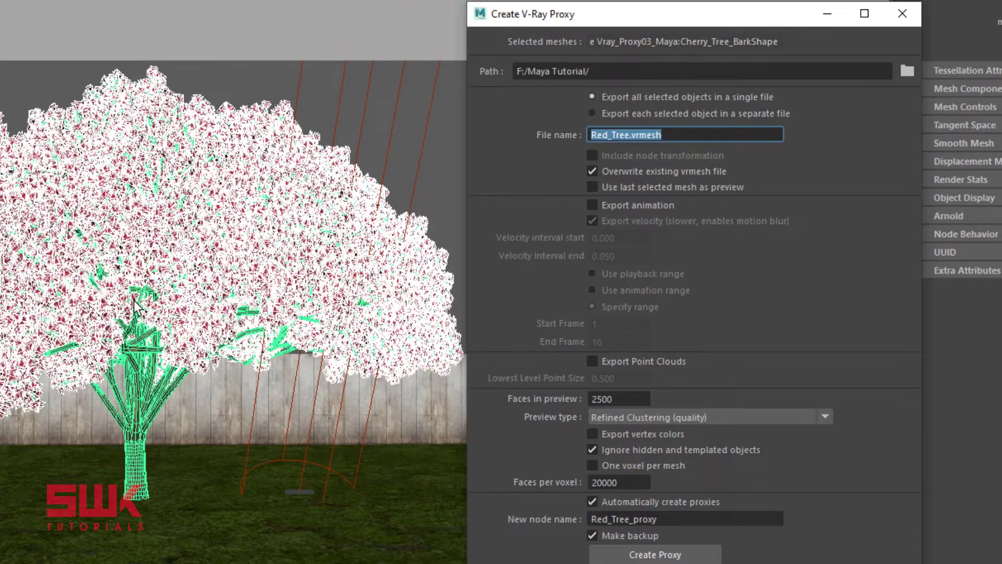
Toggle Export animation on, inspect its frame range options, then turn it off.
click(603, 201)
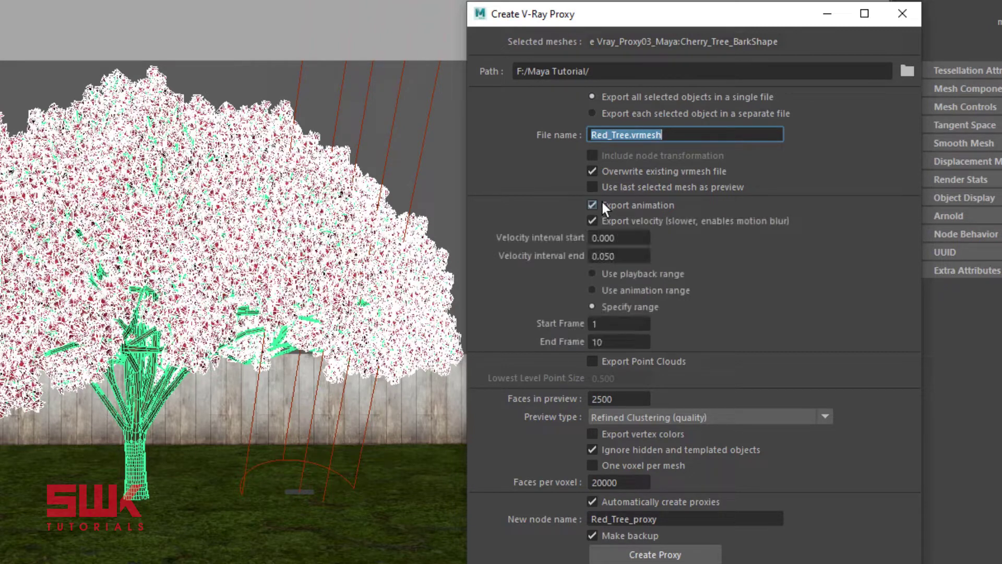
click(640, 254)
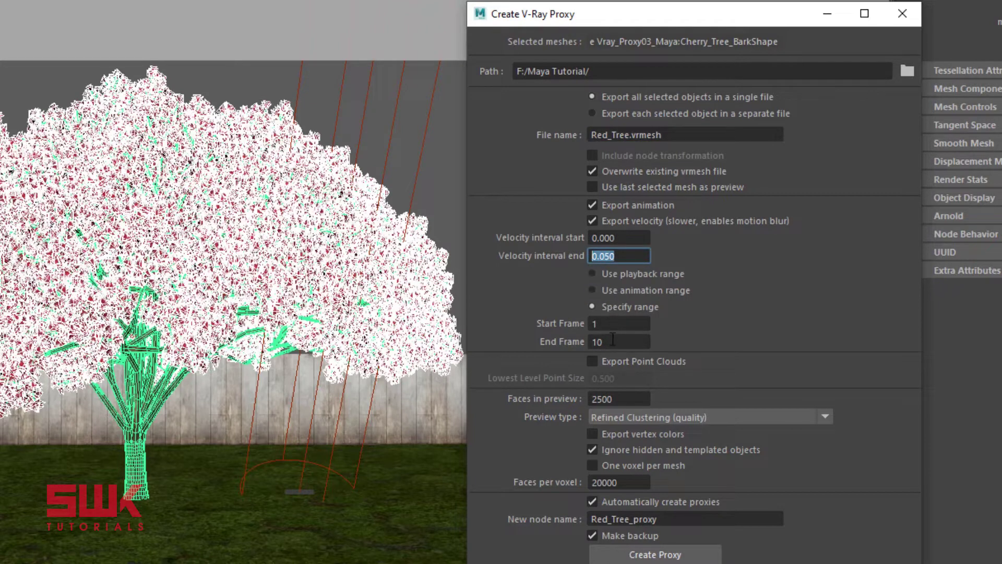
click(613, 342)
click(592, 291)
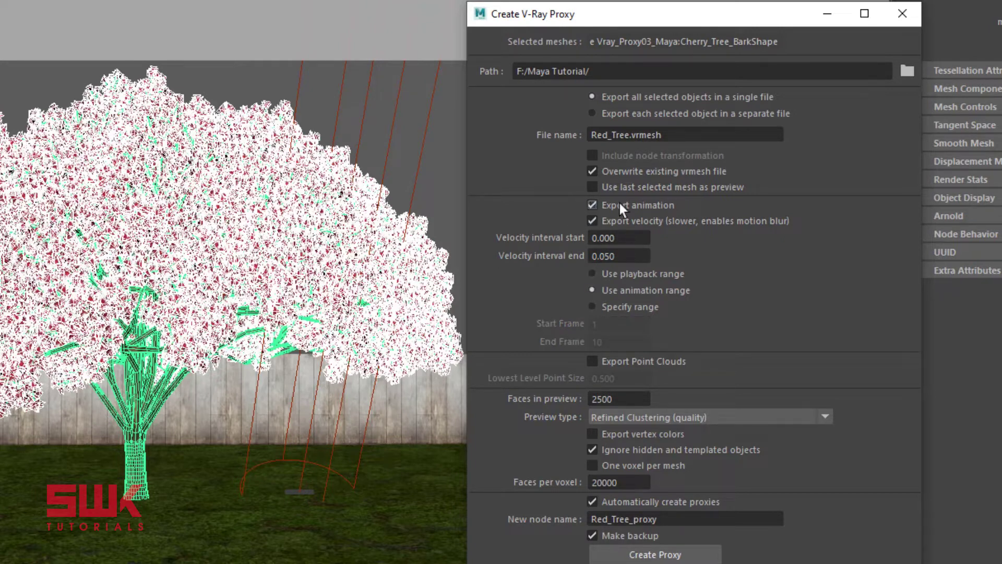
click(595, 206)
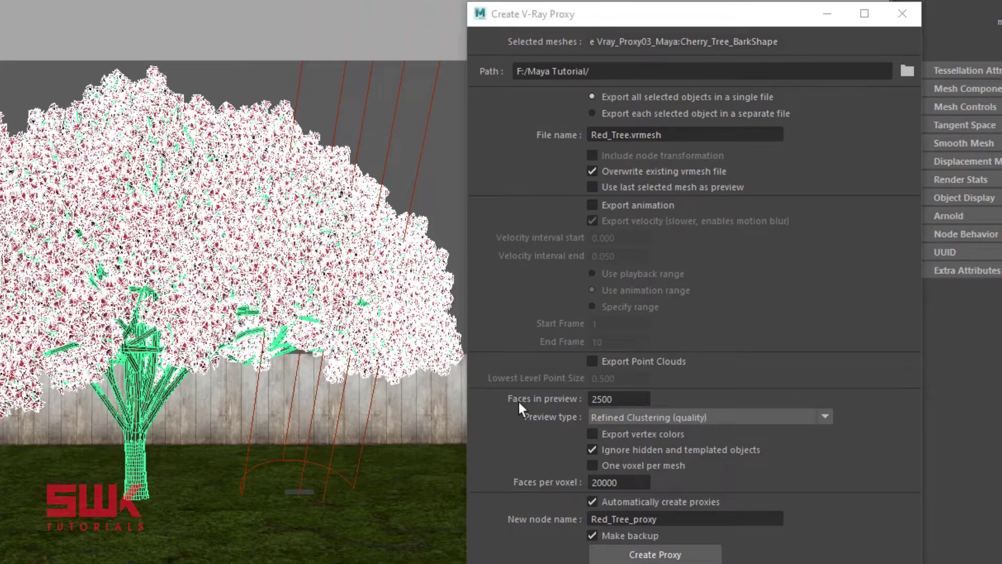
Set Faces in preview to 5000.
double_click(623, 399)
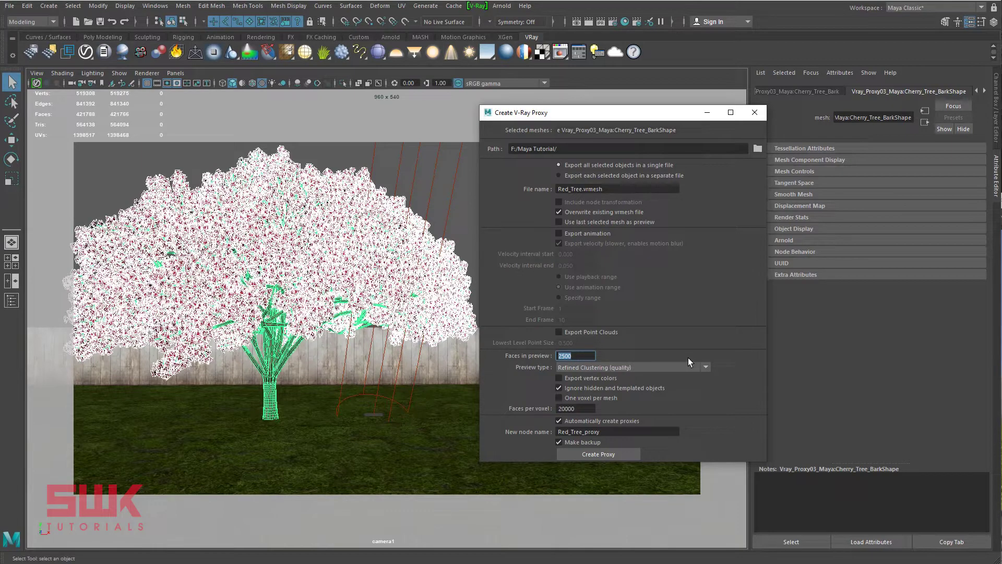
text(5000)
key(Return)
Create the Red_Tree proxy, close the dialog, and select the new proxy mesh.
click(623, 454)
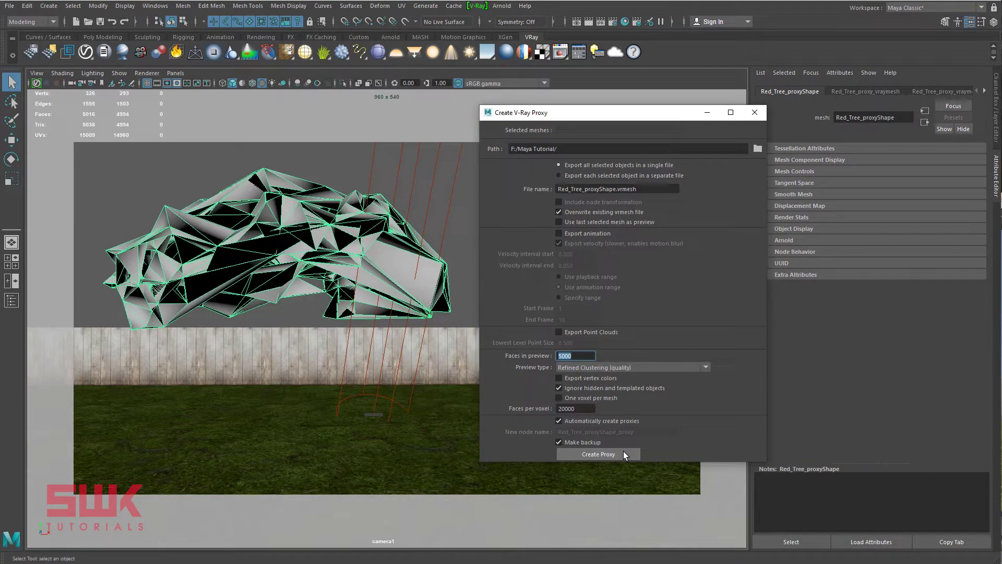
click(754, 112)
click(224, 160)
click(250, 214)
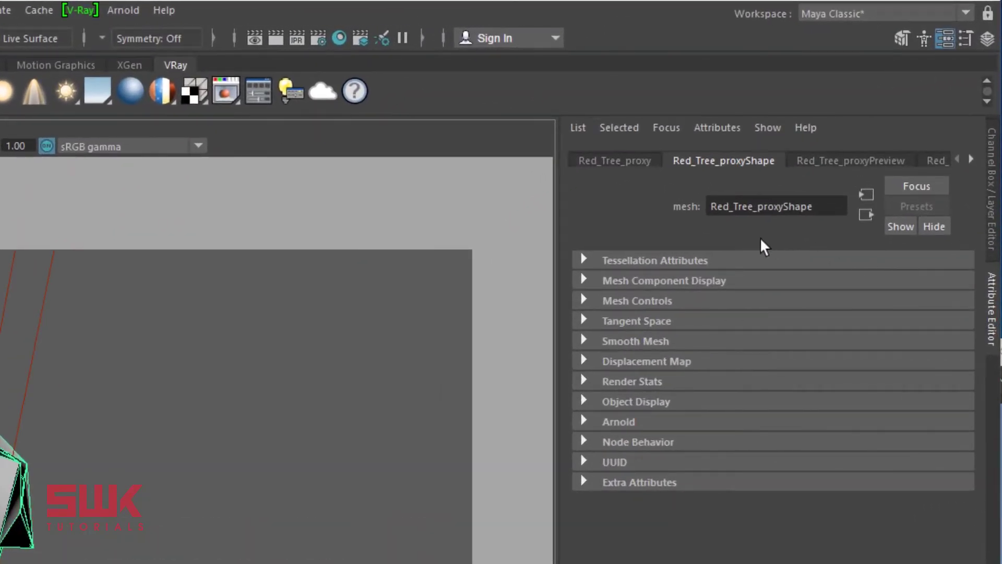
Show the Red_Tree_proxyPreview, then the Red_Tree_proxy_vraymesh attributes.
click(819, 163)
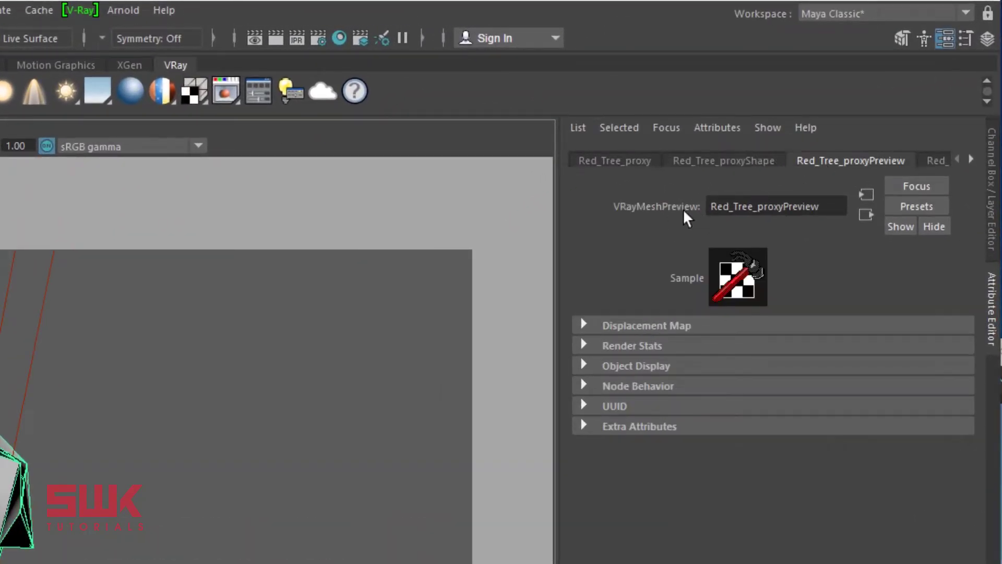
click(934, 162)
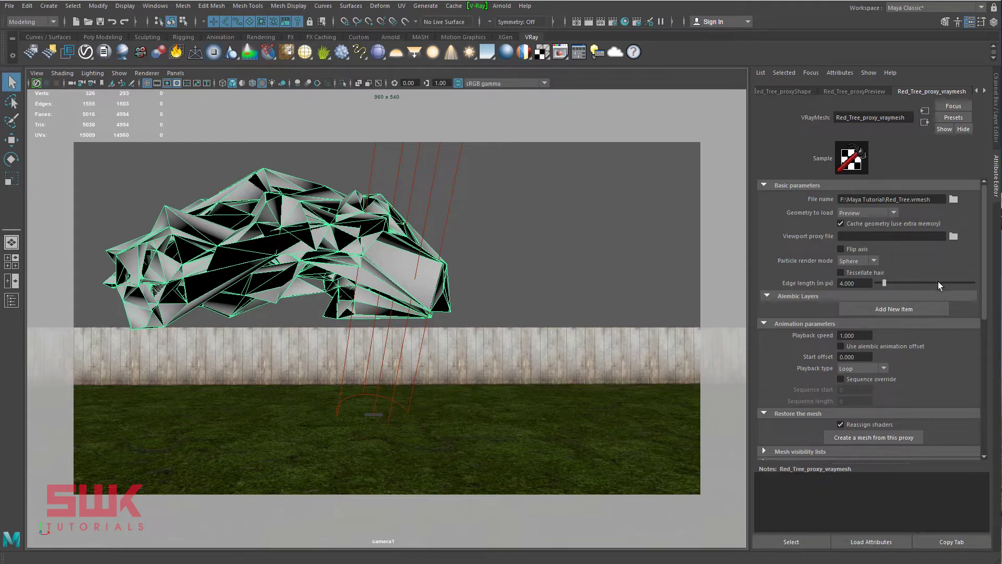
Try Placeholder and then Bounding box as the proxy's Geometry to load.
click(852, 214)
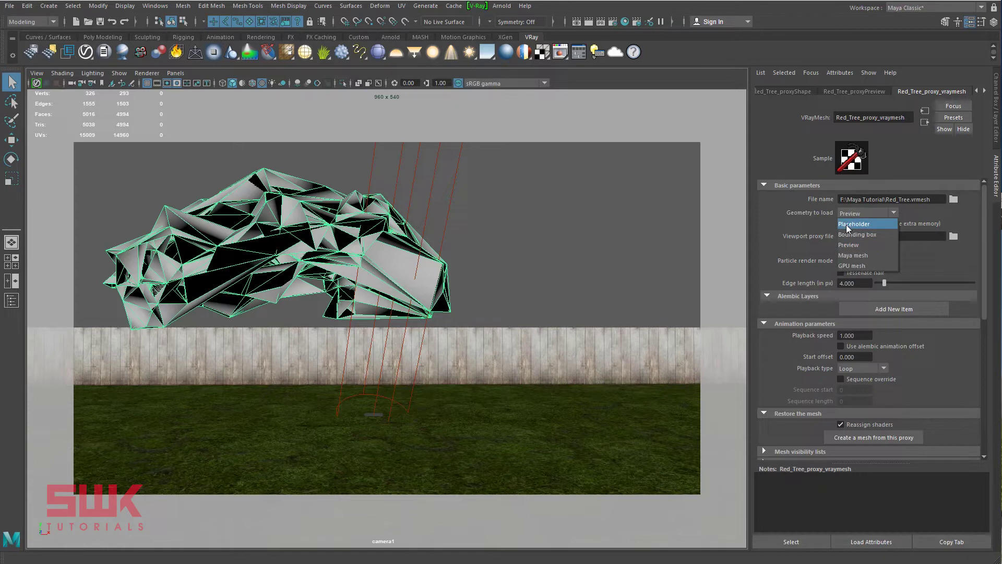
click(878, 224)
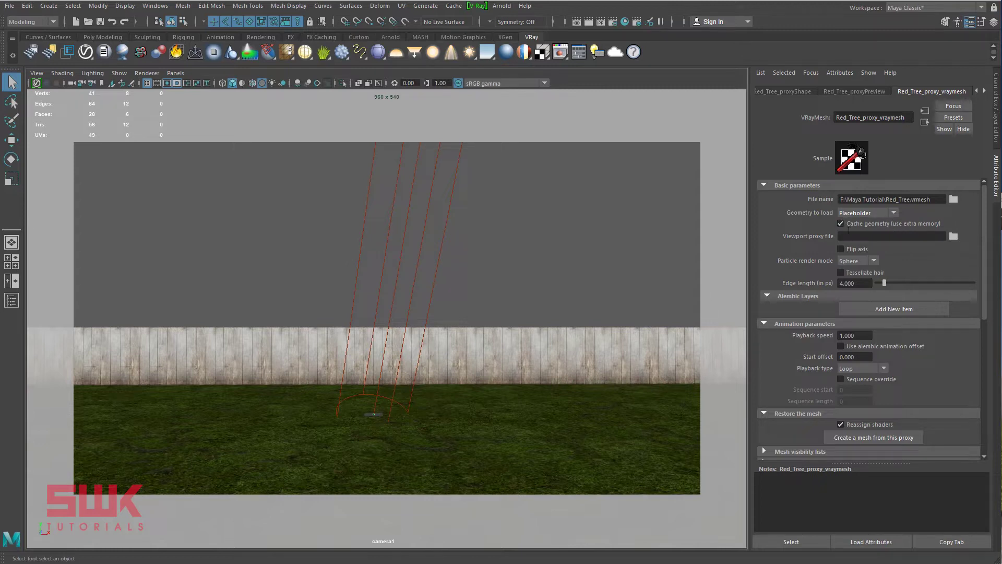
click(858, 214)
click(871, 238)
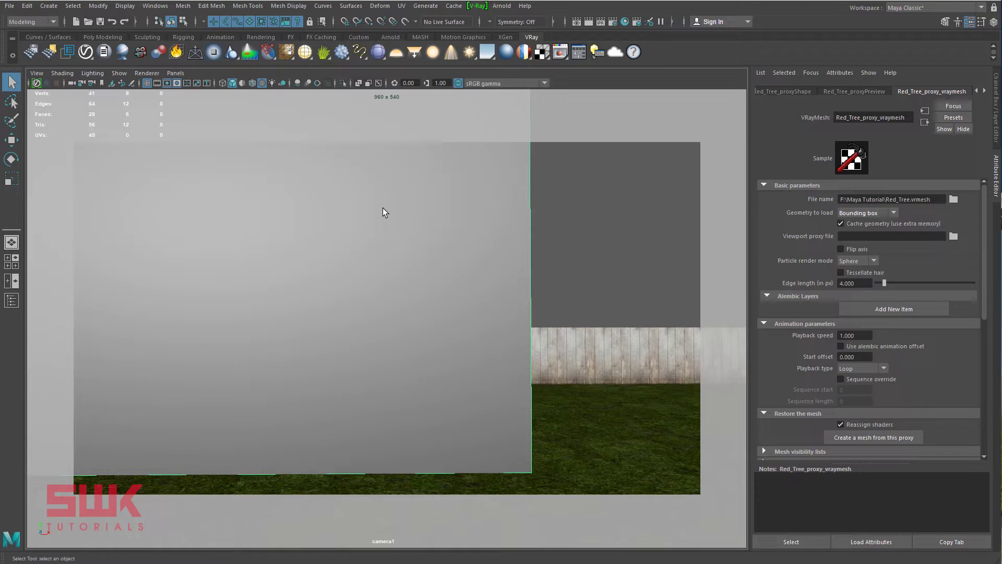
Load the full Maya mesh, then set Geometry to load back to Preview.
click(859, 212)
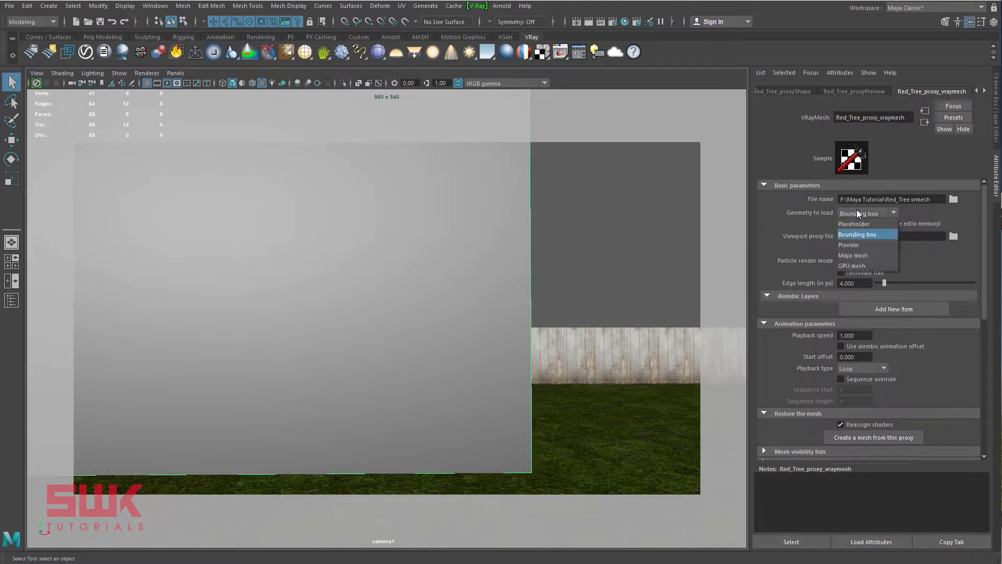
click(884, 256)
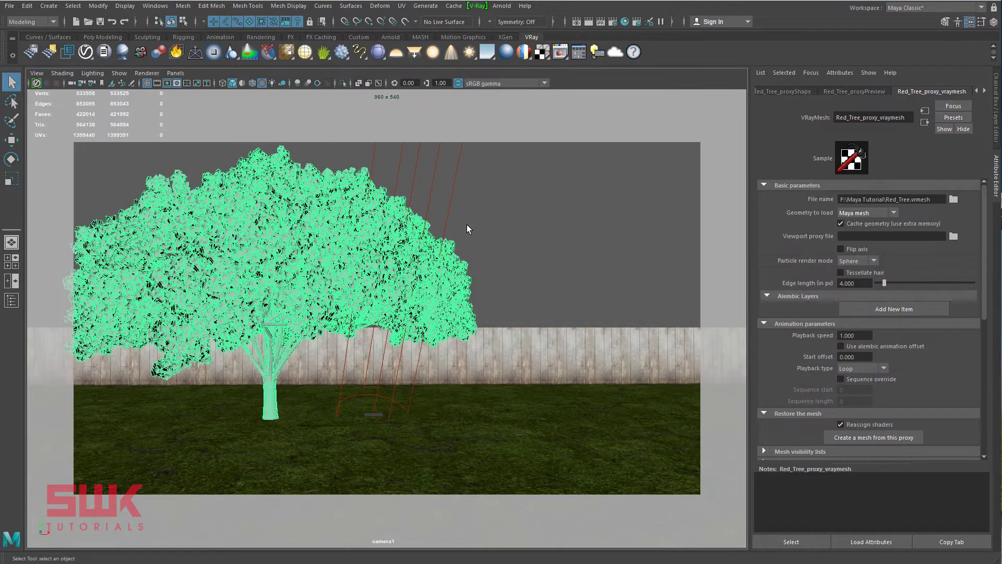
click(870, 212)
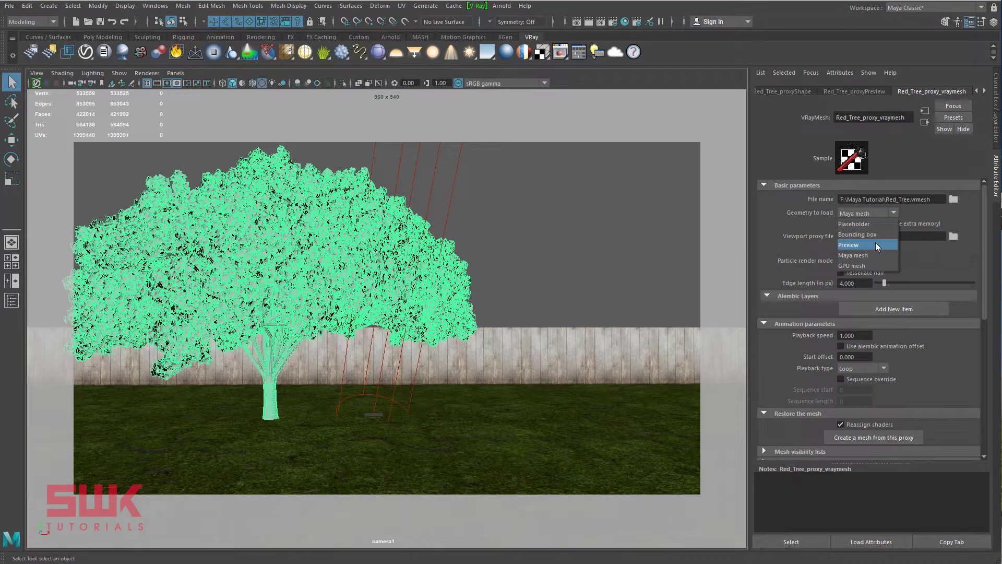
click(875, 243)
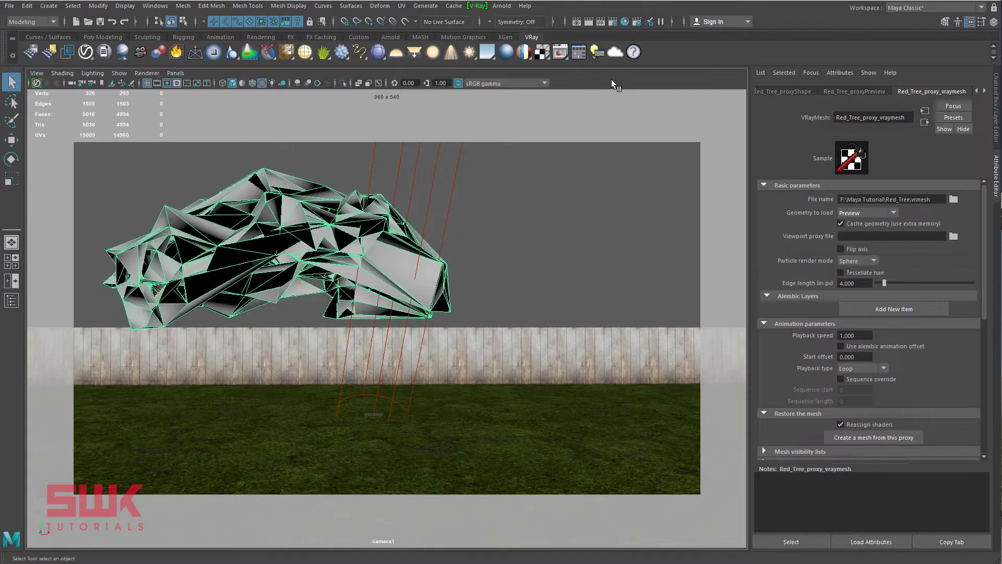
click(588, 21)
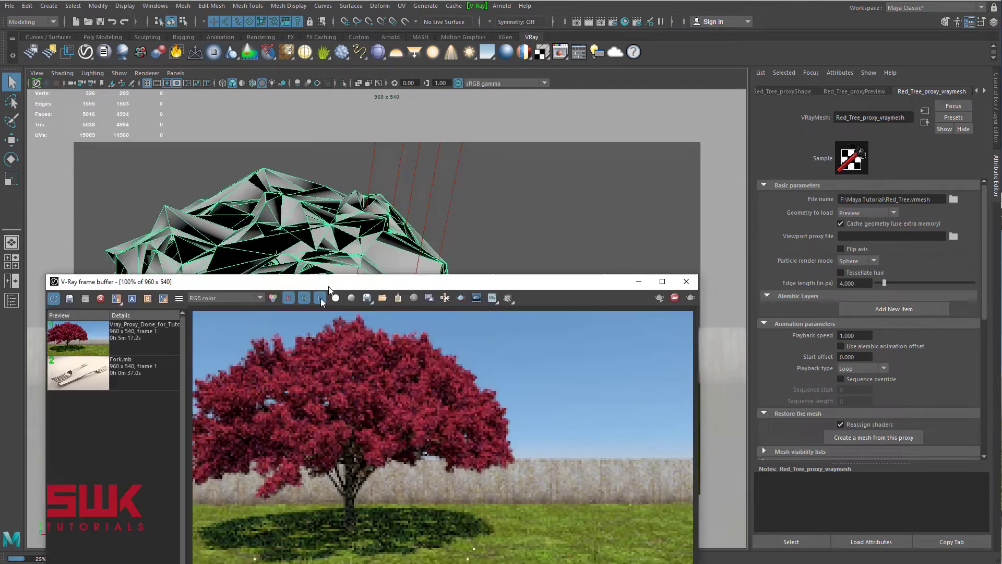
drag(374, 157, 313, 317)
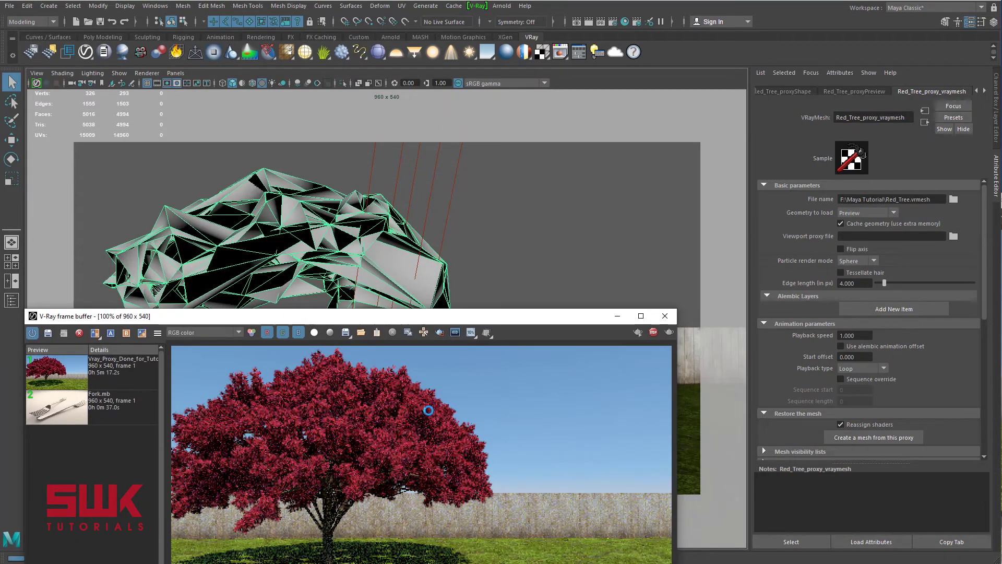
drag(509, 317, 544, 176)
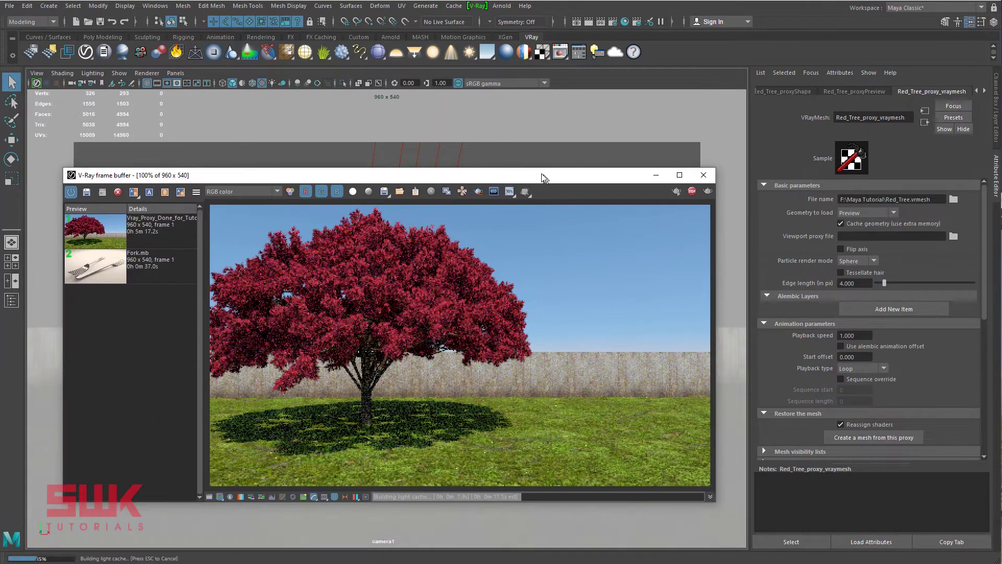
click(711, 176)
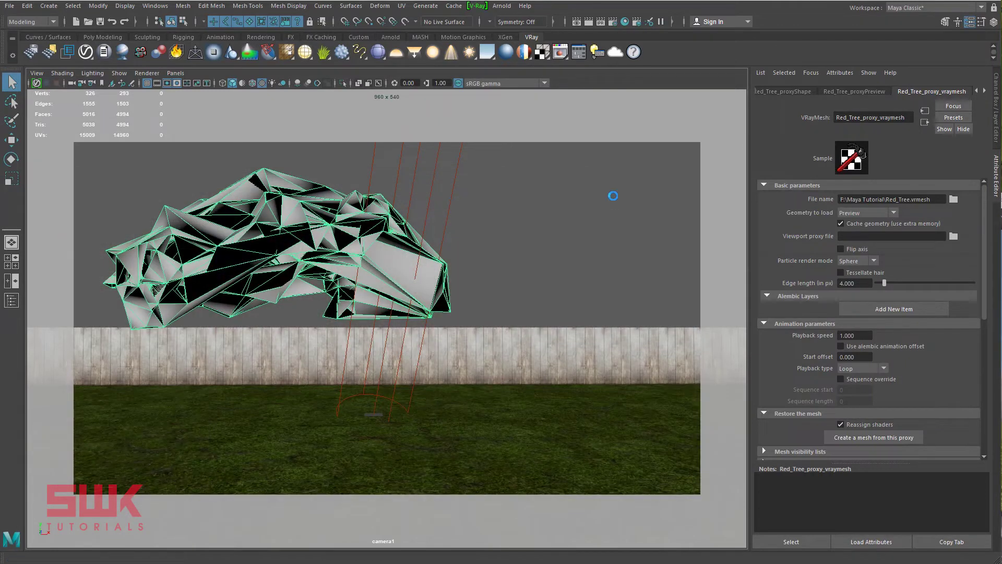
Open Hypershade and delete unused nodes from the scene.
click(625, 22)
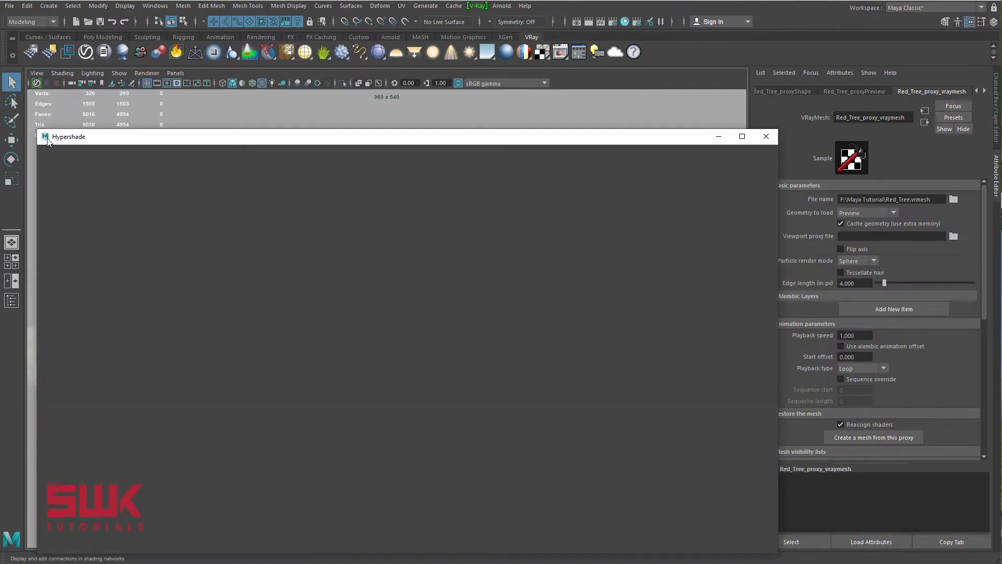
drag(38, 131, 188, 187)
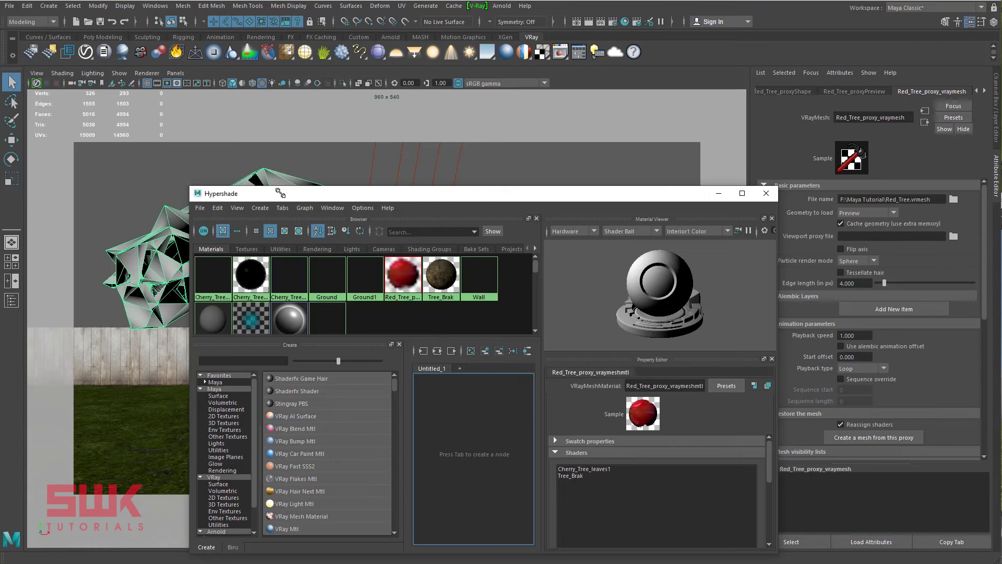
drag(285, 197, 420, 179)
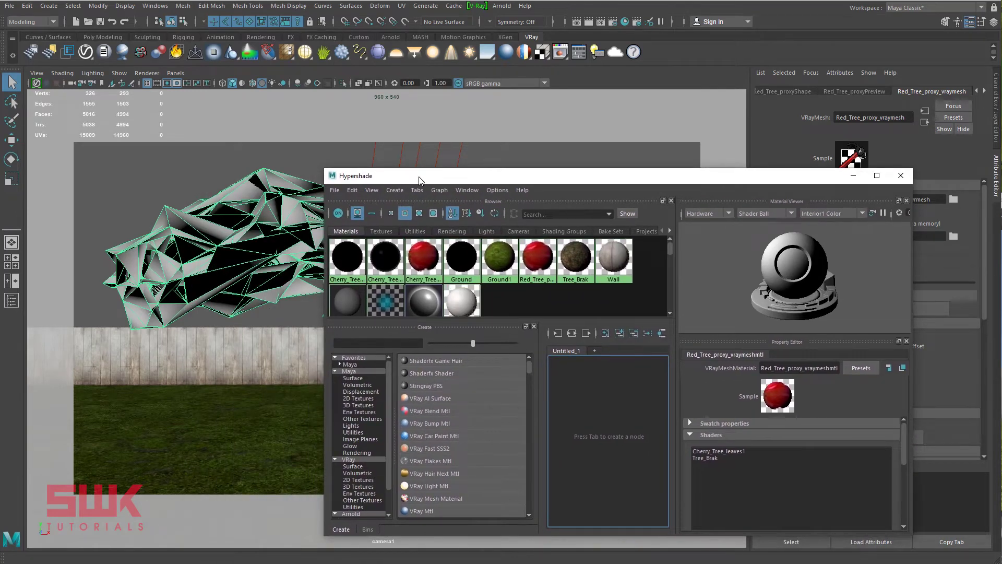
click(352, 190)
click(376, 220)
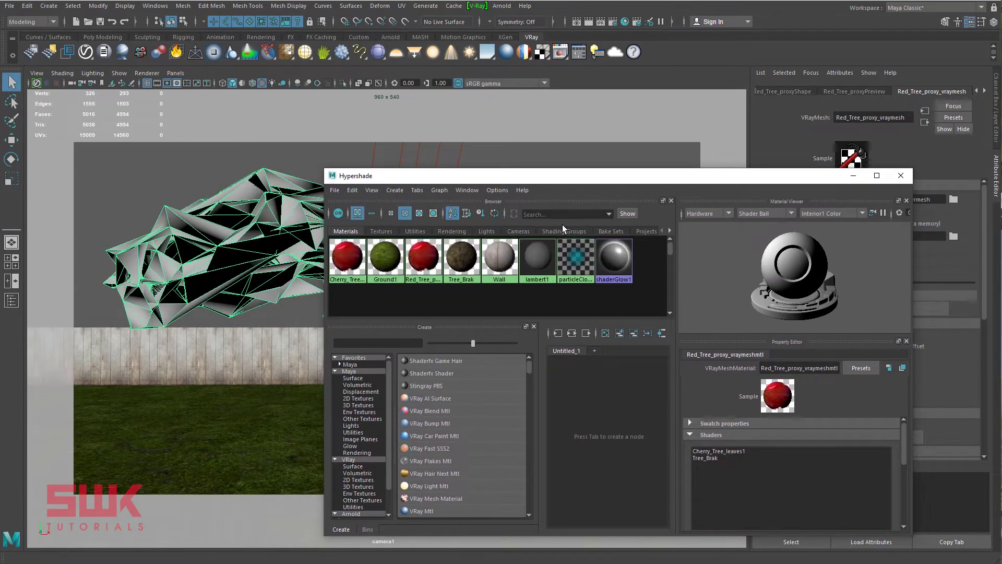
drag(464, 183, 518, 152)
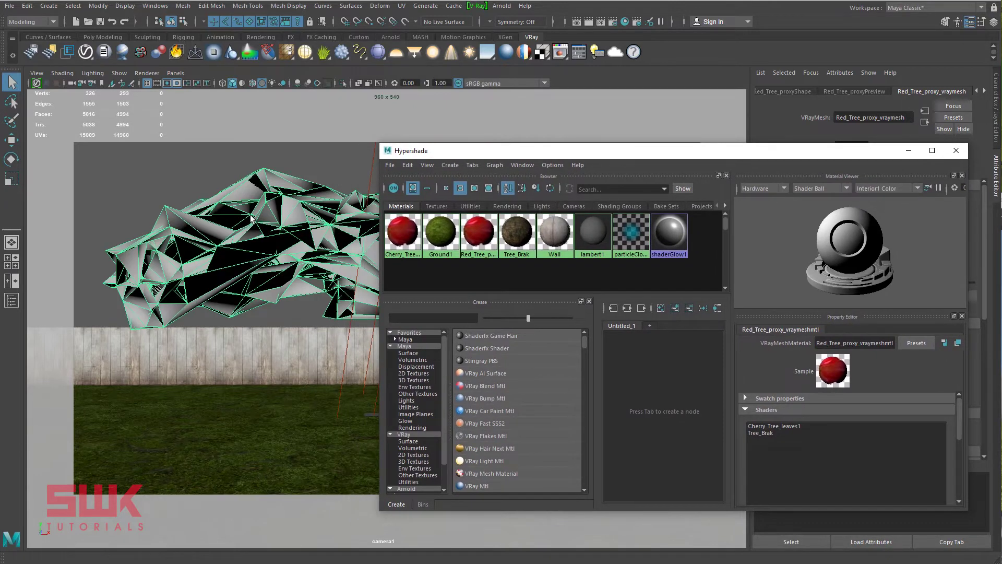
Show the proxy's material attributes and inspect Cherry_Tree_leaves1 and Red_Tree_proxy_vraymeshmtl.
right_click(253, 218)
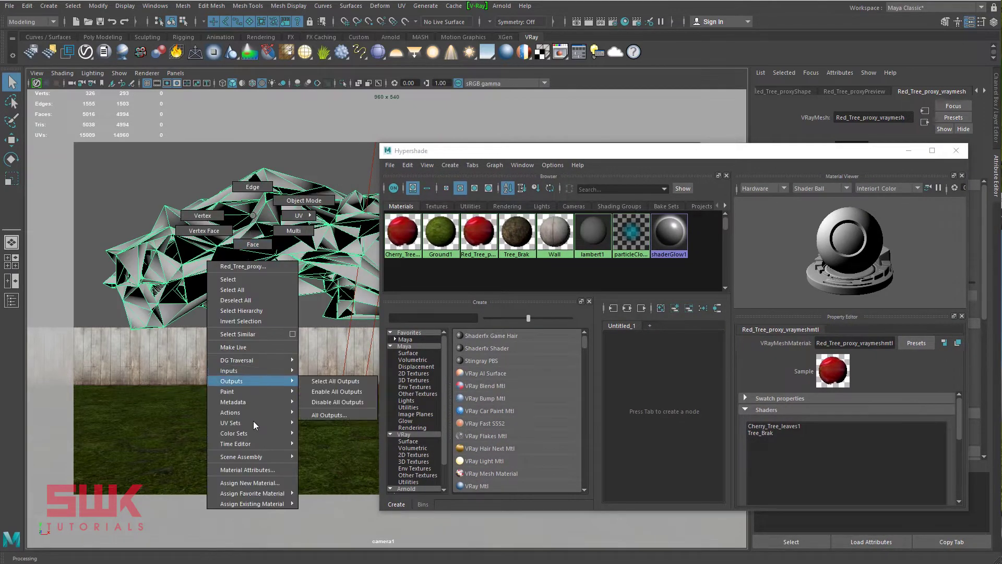
click(239, 469)
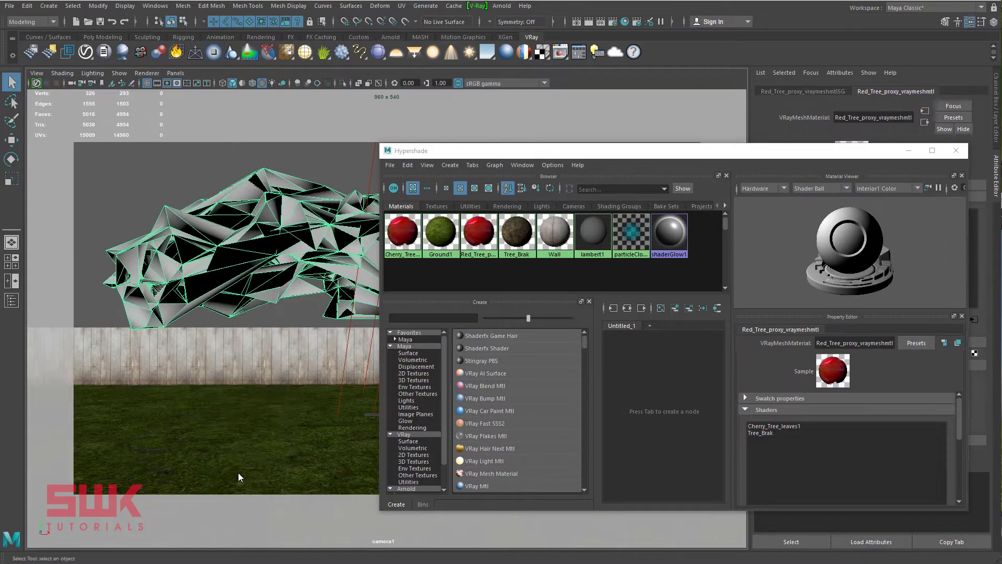
drag(753, 159, 620, 159)
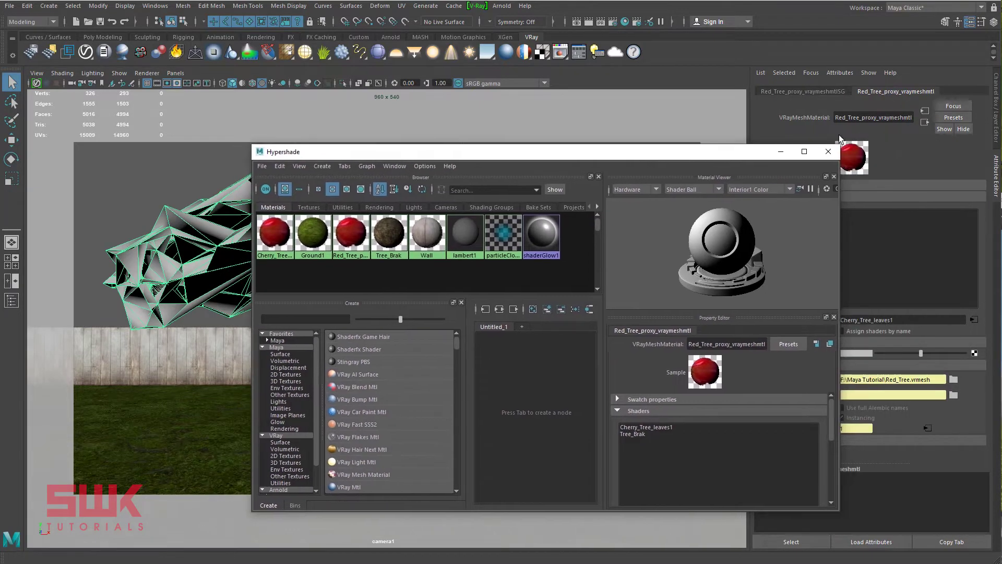
drag(725, 157, 652, 160)
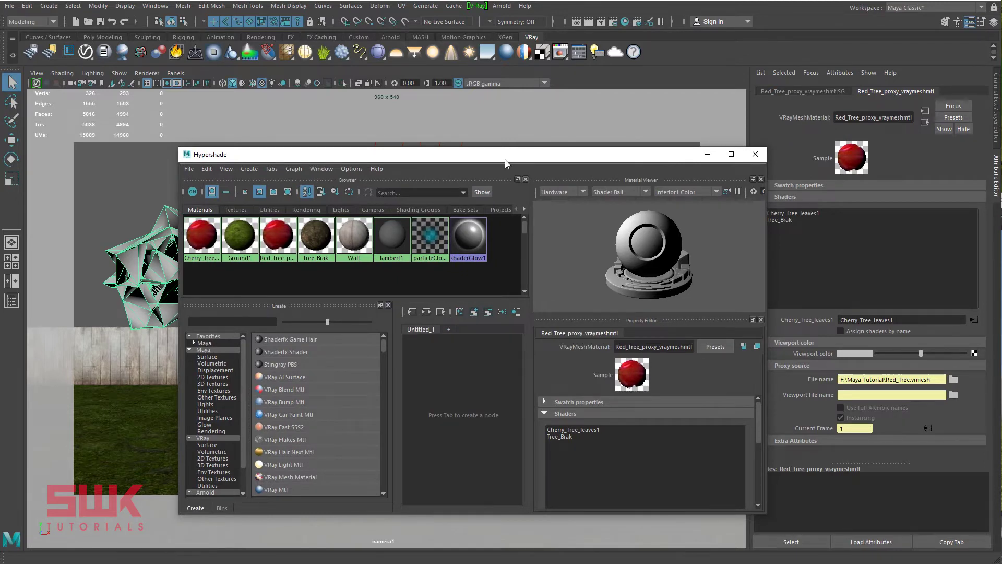
drag(323, 154, 257, 148)
click(134, 229)
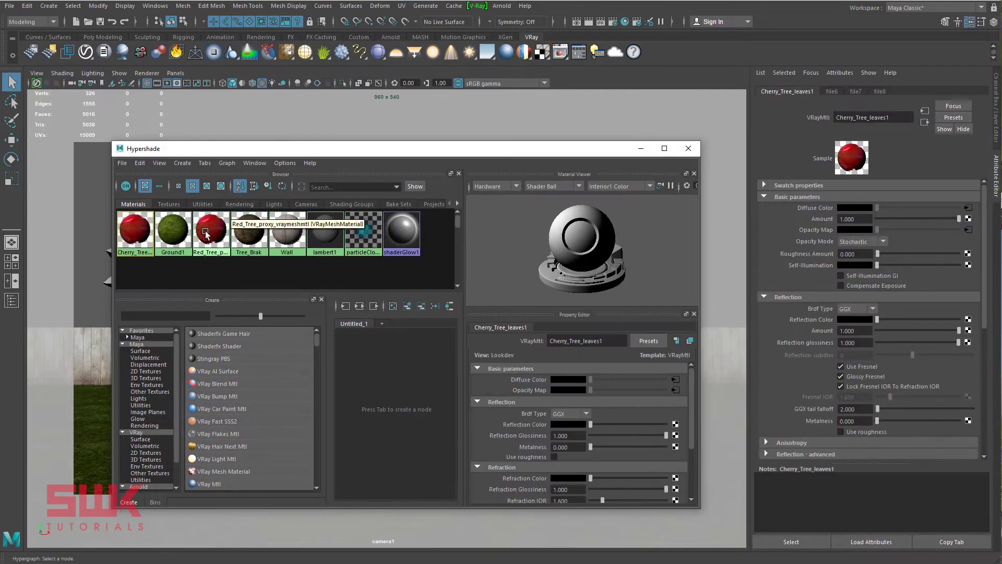
click(205, 231)
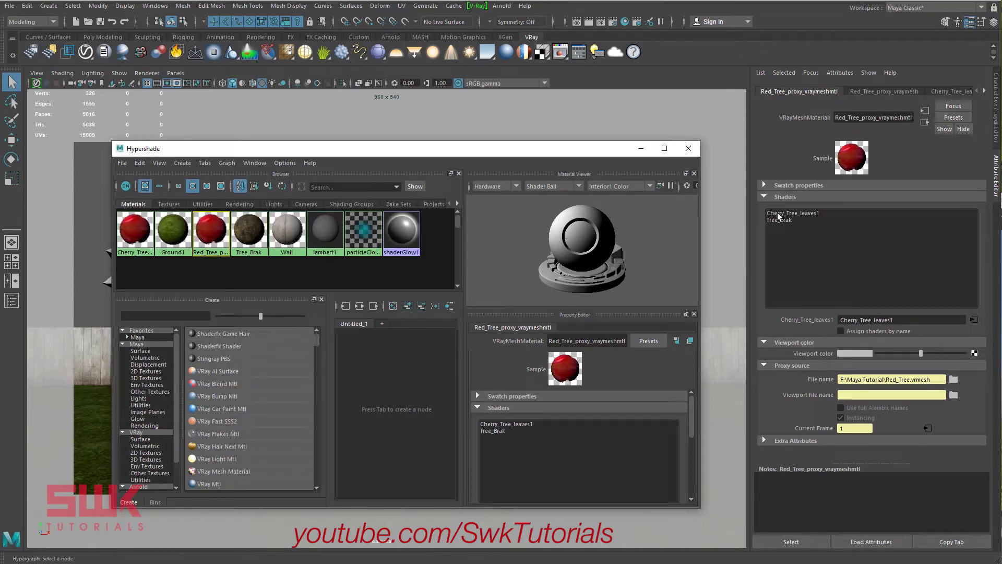
drag(334, 149, 355, 165)
Check the Cherry_Tree_leaves1 and Tree_Brak shader slots in the VRayMeshMaterial.
click(800, 213)
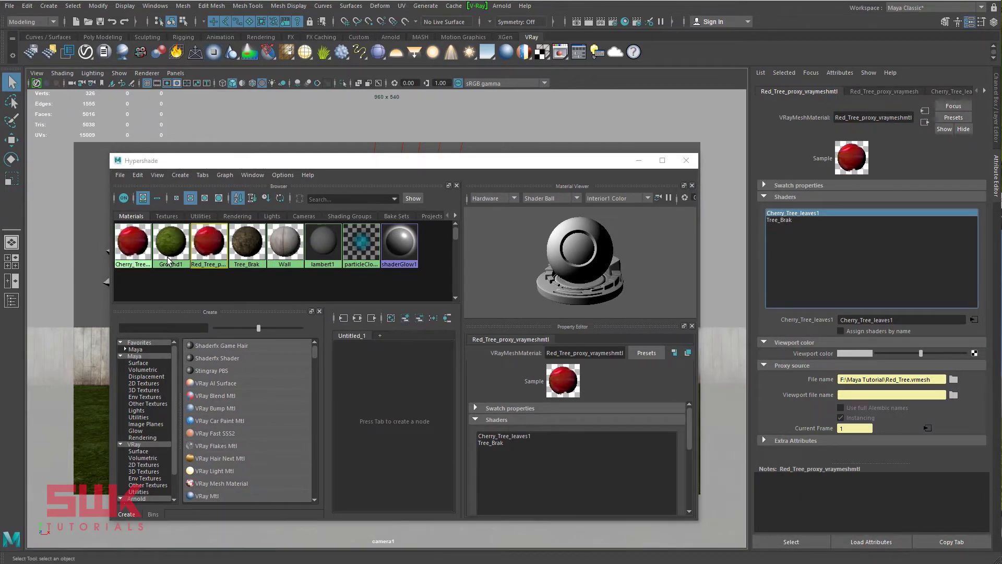
click(775, 219)
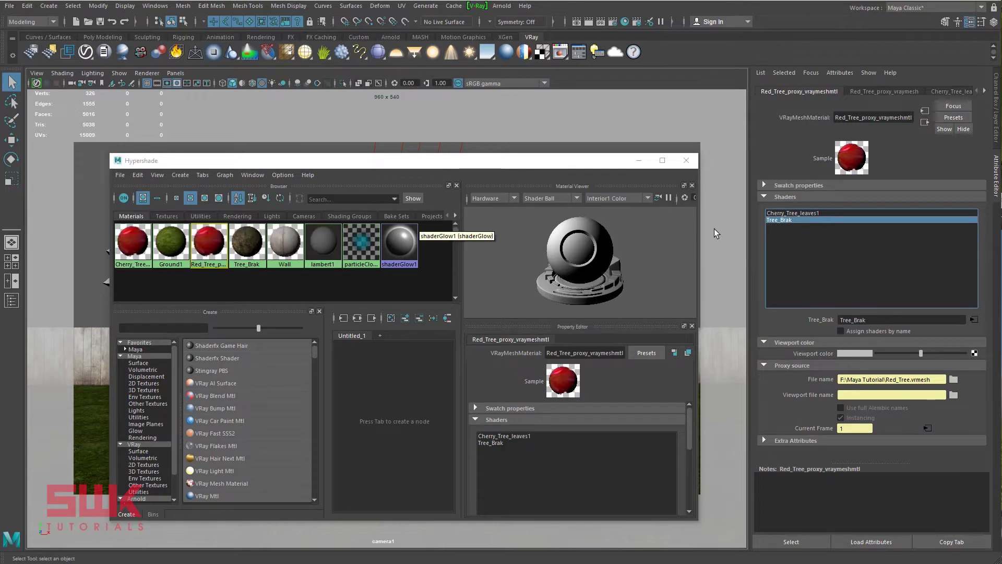
drag(302, 162, 479, 170)
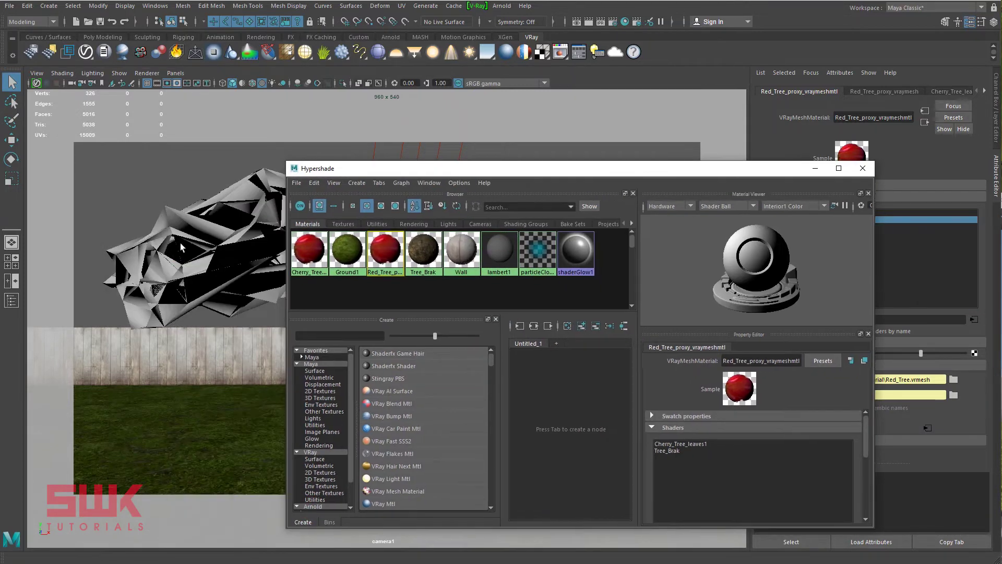
drag(361, 168, 315, 159)
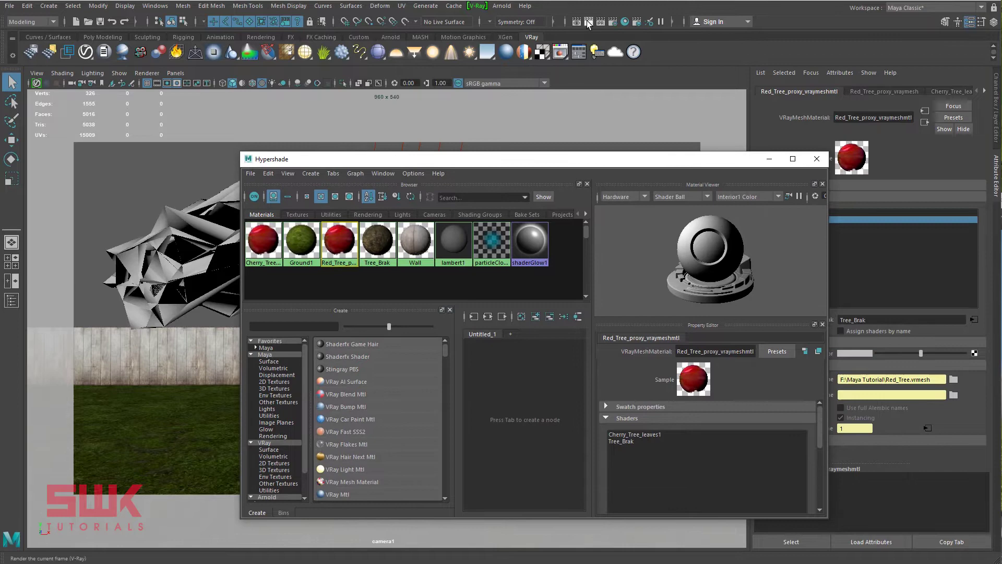
Render the frame with V-Ray and open the Cherry_Tree_leaves1 material settings in Hypershade.
click(384, 58)
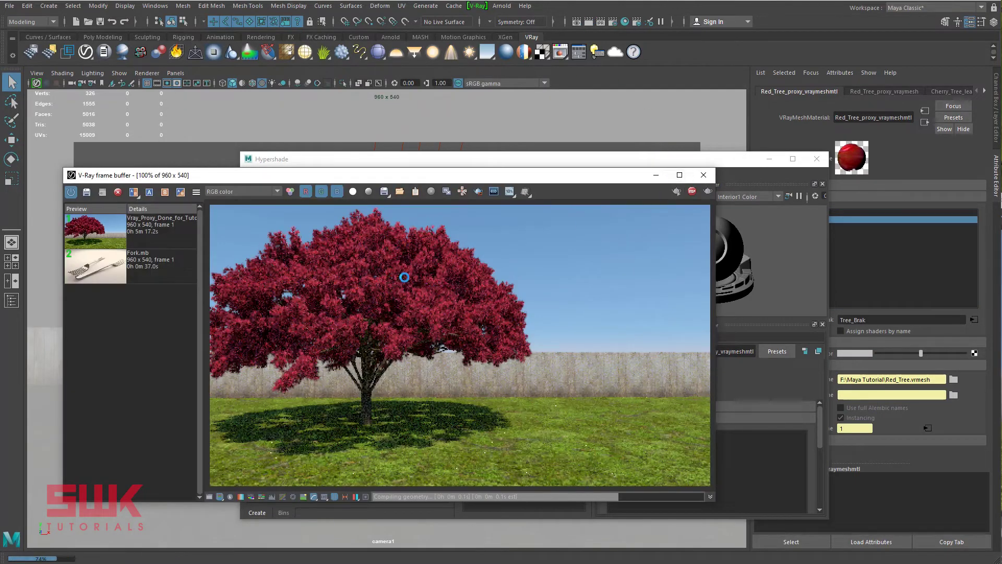
click(675, 165)
drag(687, 165, 578, 160)
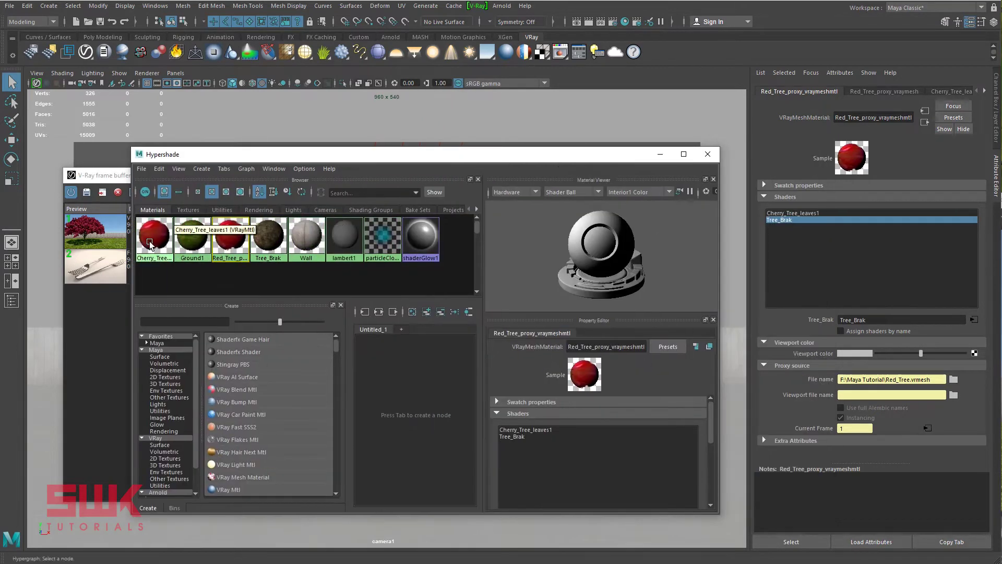
click(805, 213)
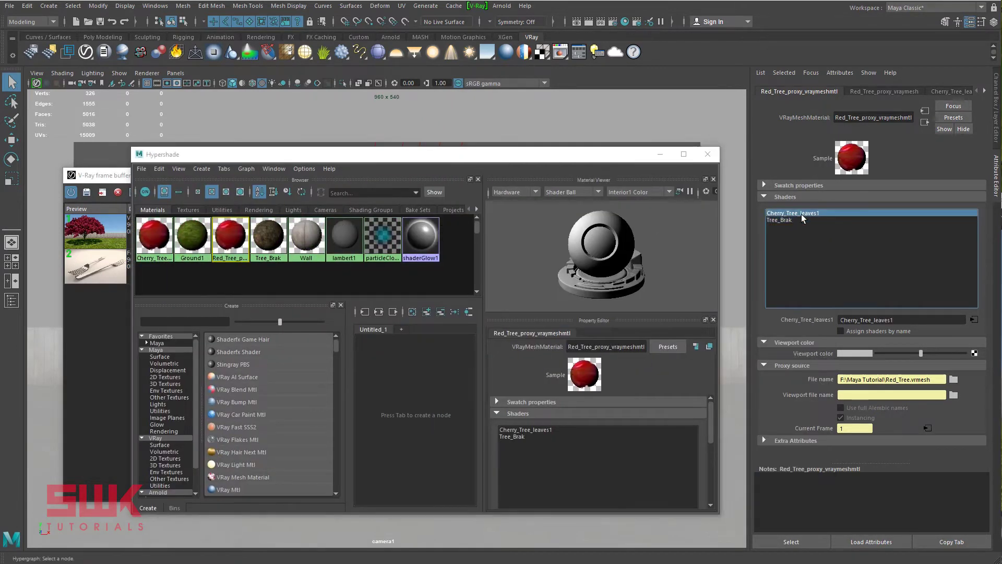
click(974, 320)
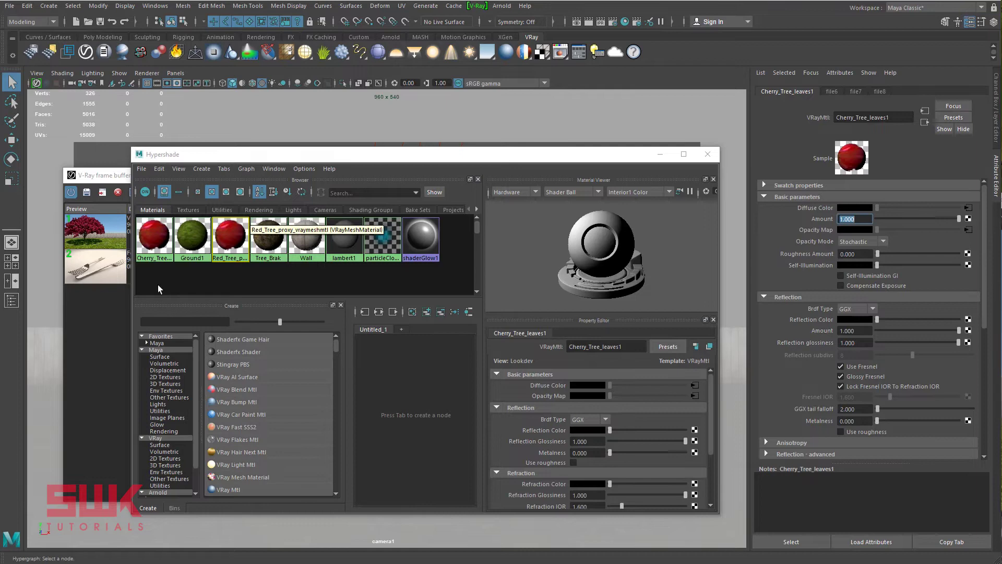
Close the V-Ray frame buffer and the Hypershade window.
click(114, 312)
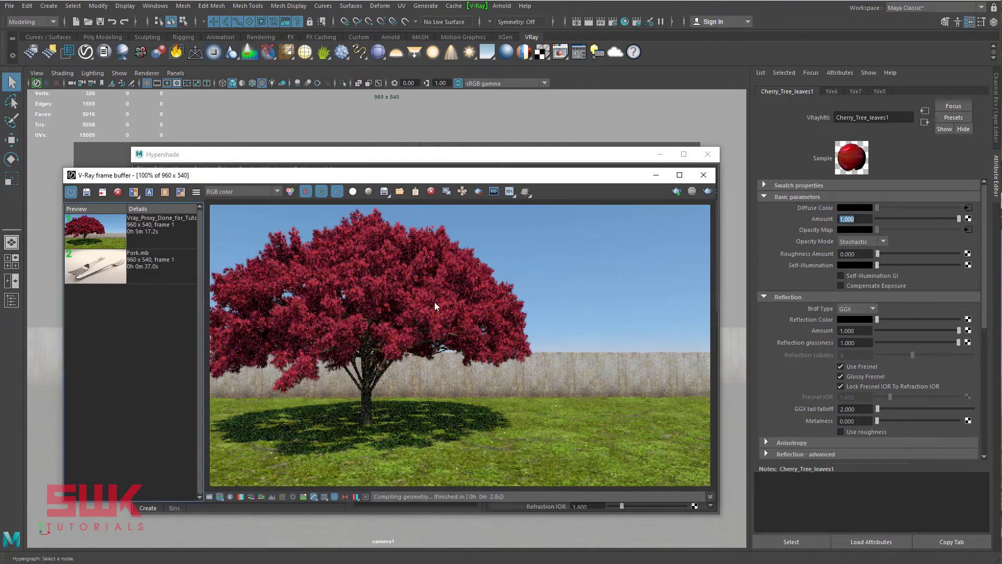
click(703, 176)
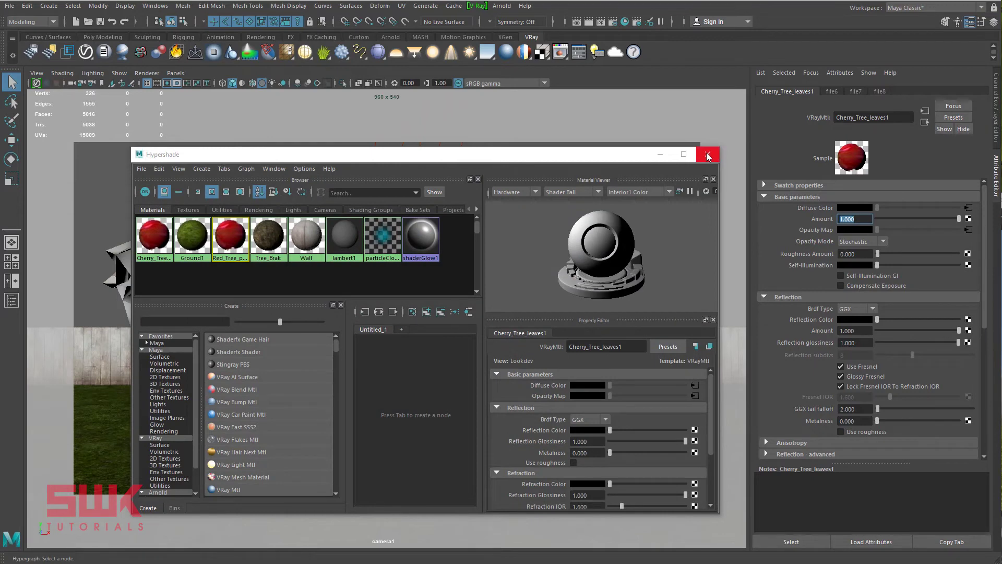
click(708, 155)
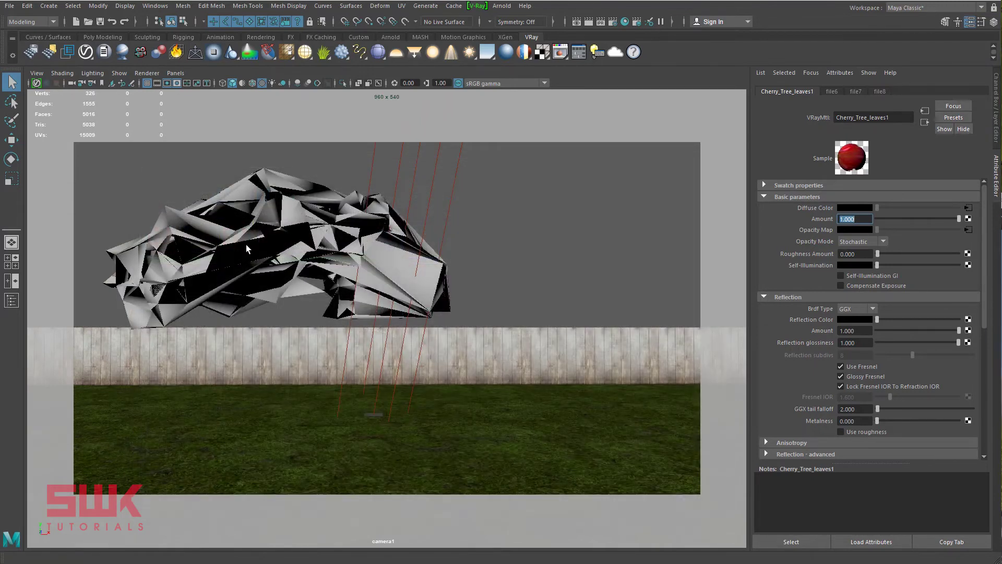
Select the tree proxy and reset the Duplicate Special options to their defaults.
click(246, 242)
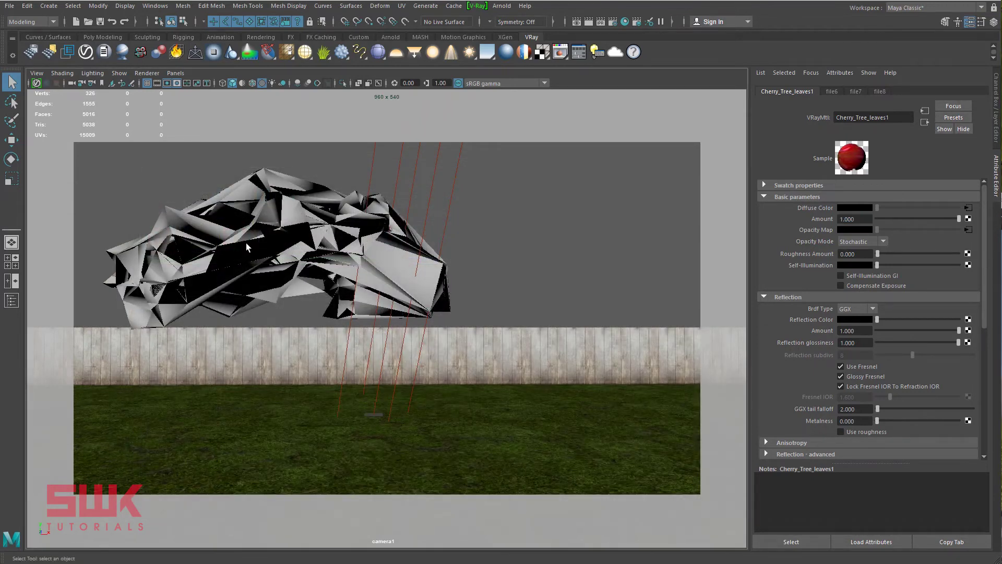
key(w)
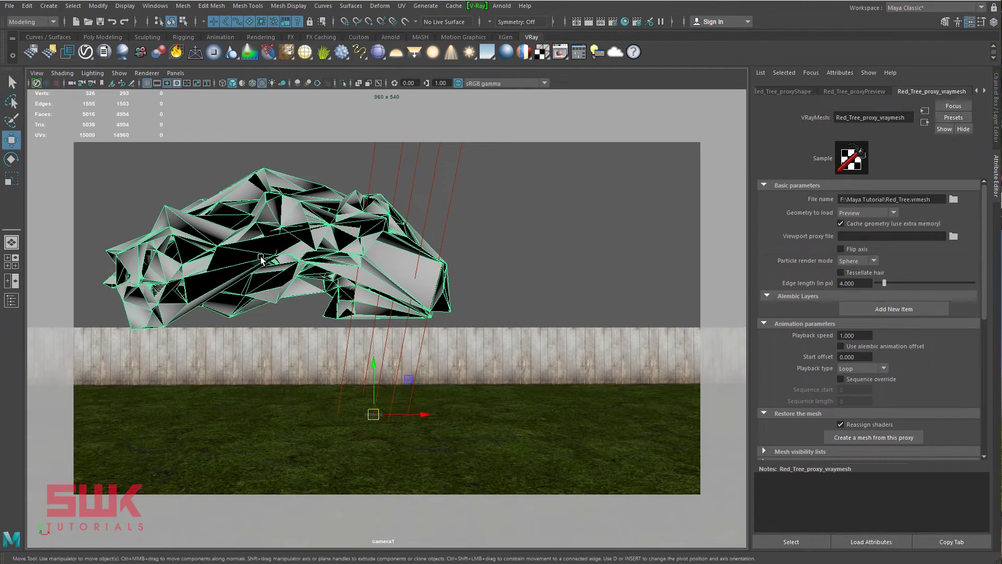
click(27, 6)
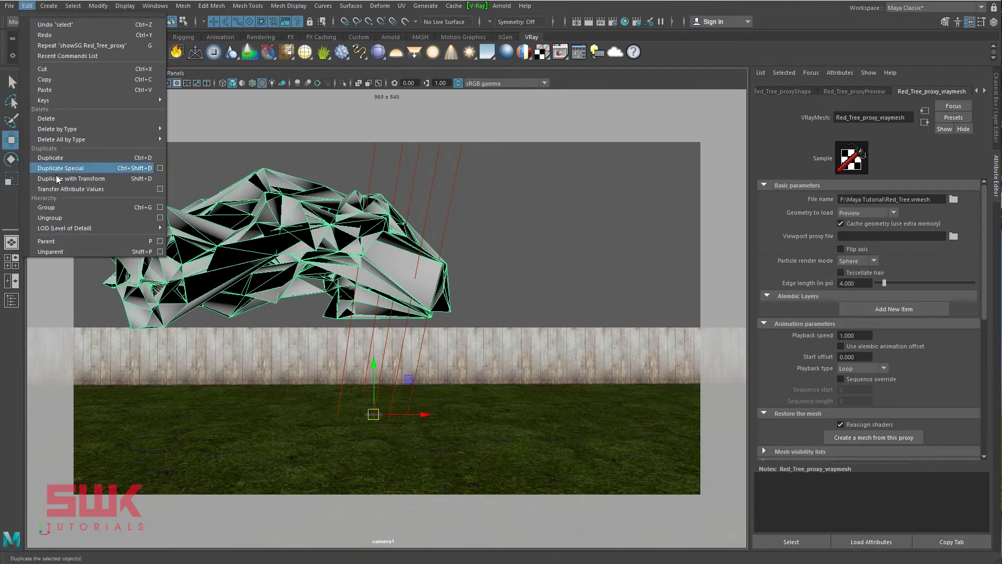
click(162, 168)
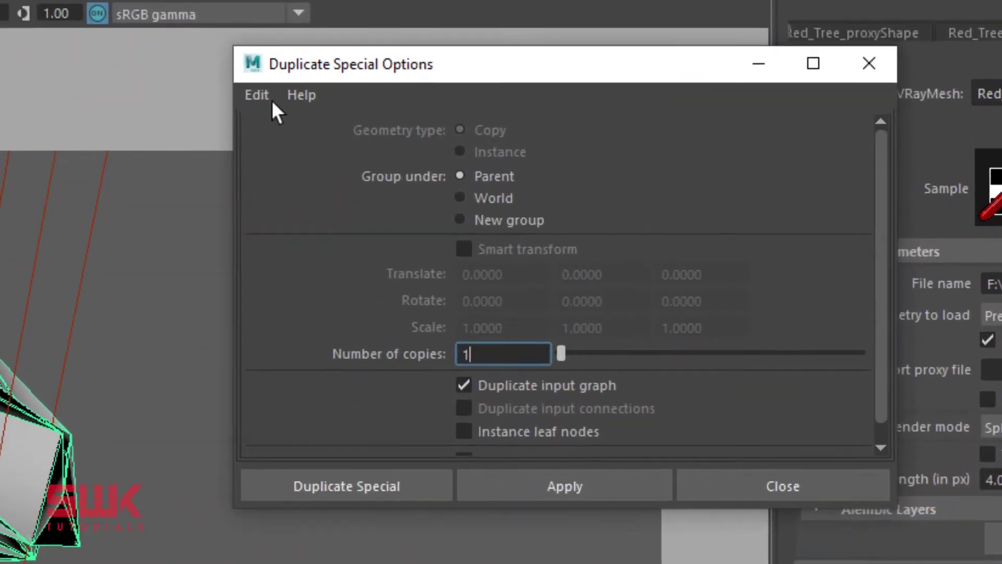
click(527, 116)
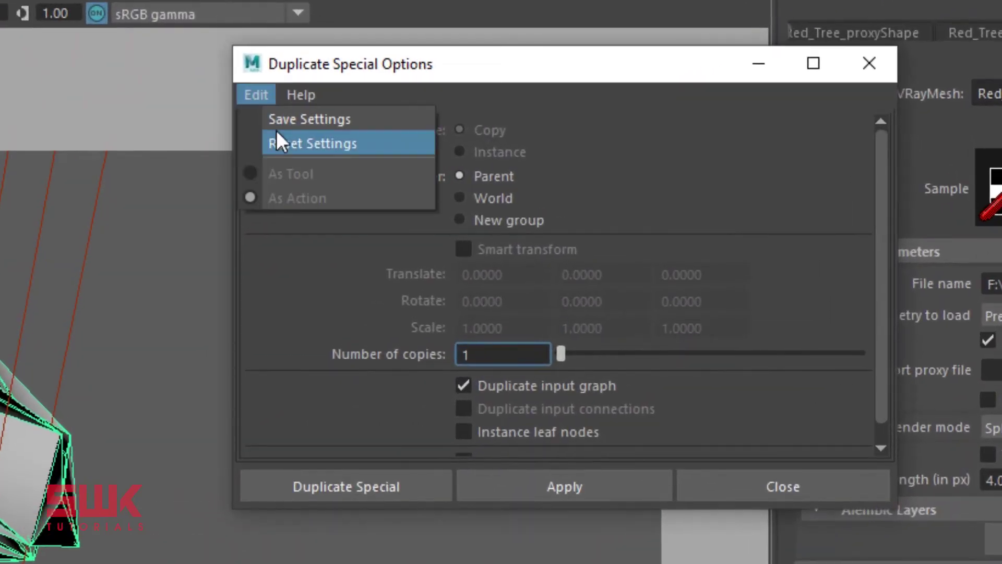
click(277, 131)
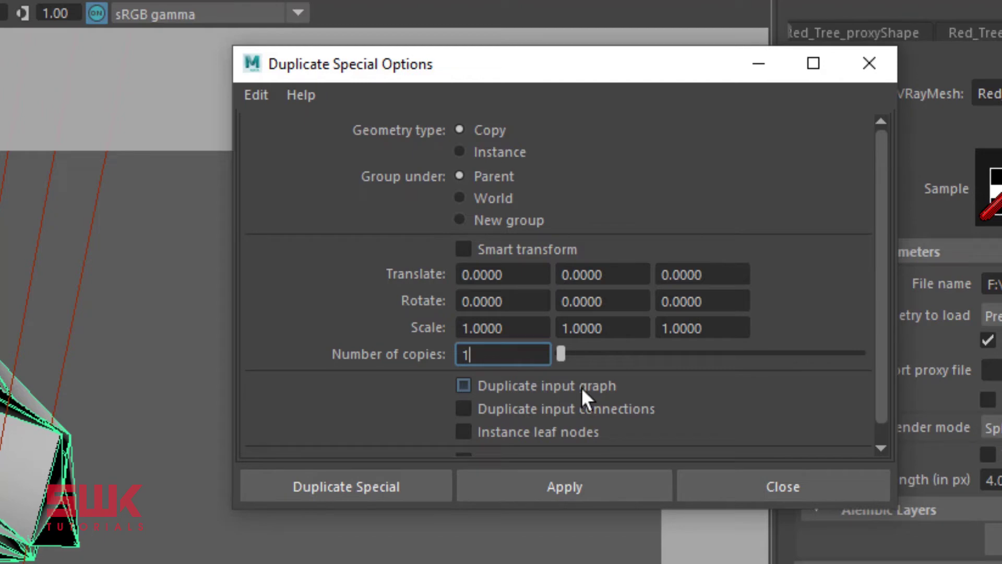
Duplicate the proxy with Duplicate input graph, move it right, and scale it to about 0.844.
click(531, 388)
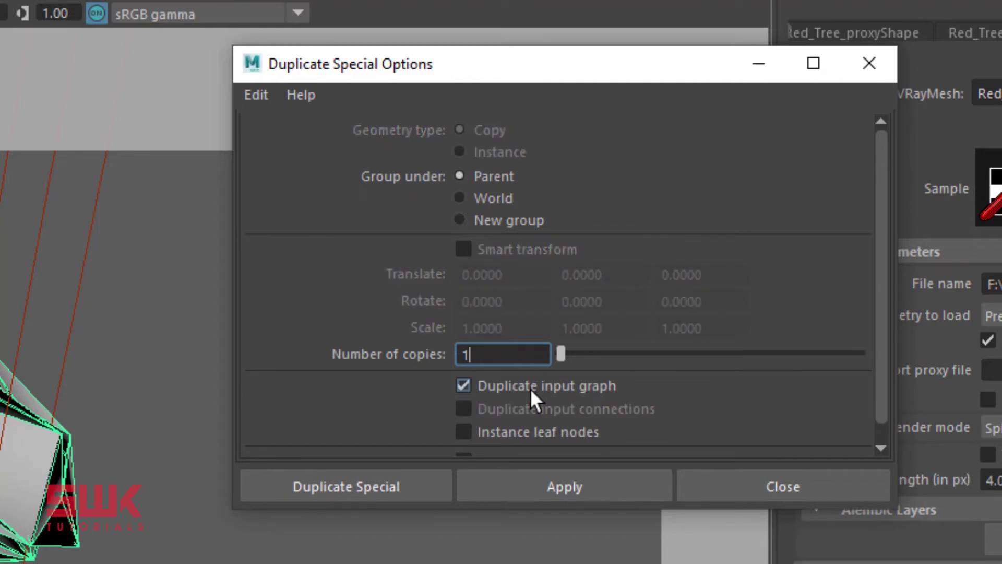
click(338, 492)
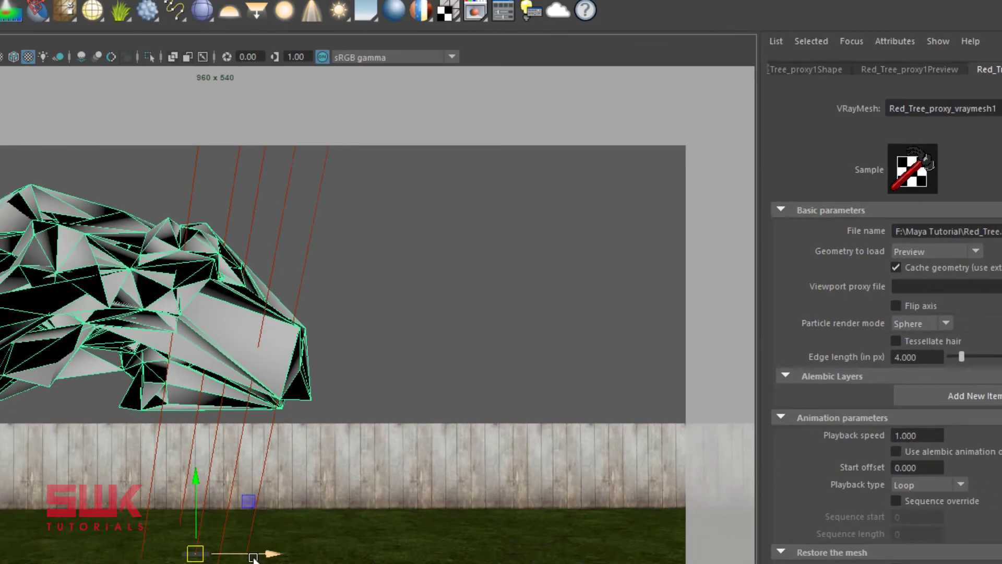
drag(410, 395, 609, 441)
key(r)
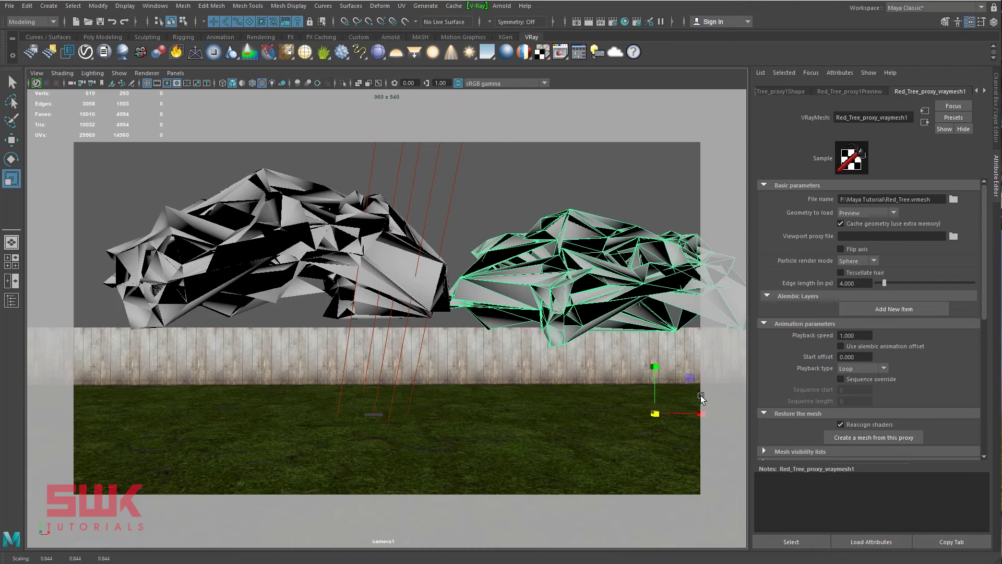
Load the duplicate as Maya mesh, center its pivot, and lower it onto the ground.
click(866, 212)
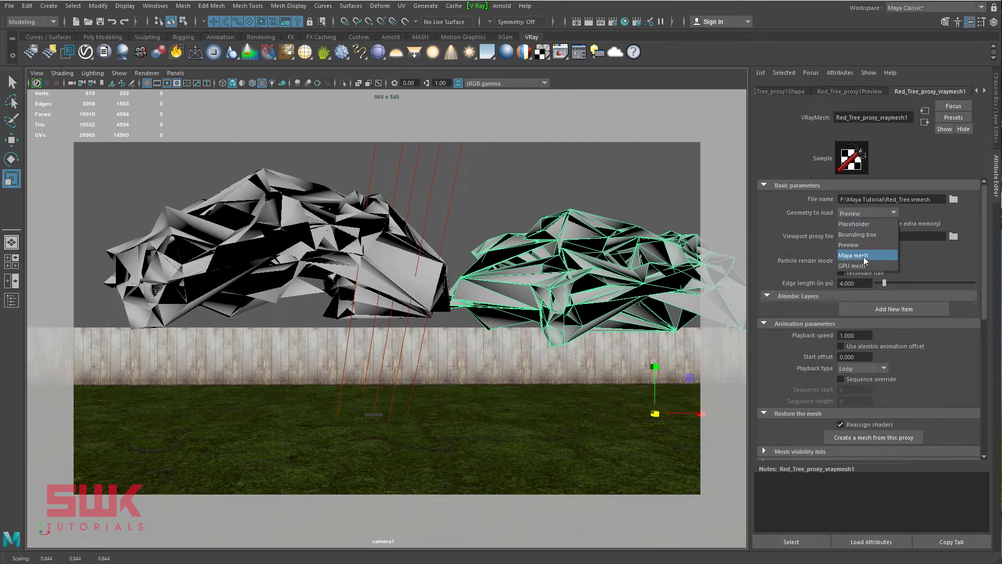
click(863, 257)
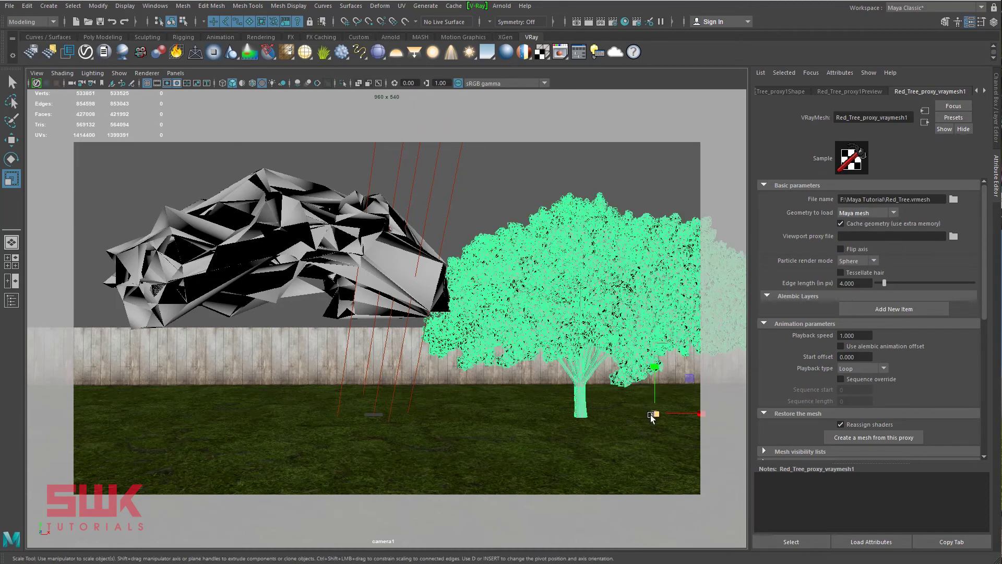
click(56, 13)
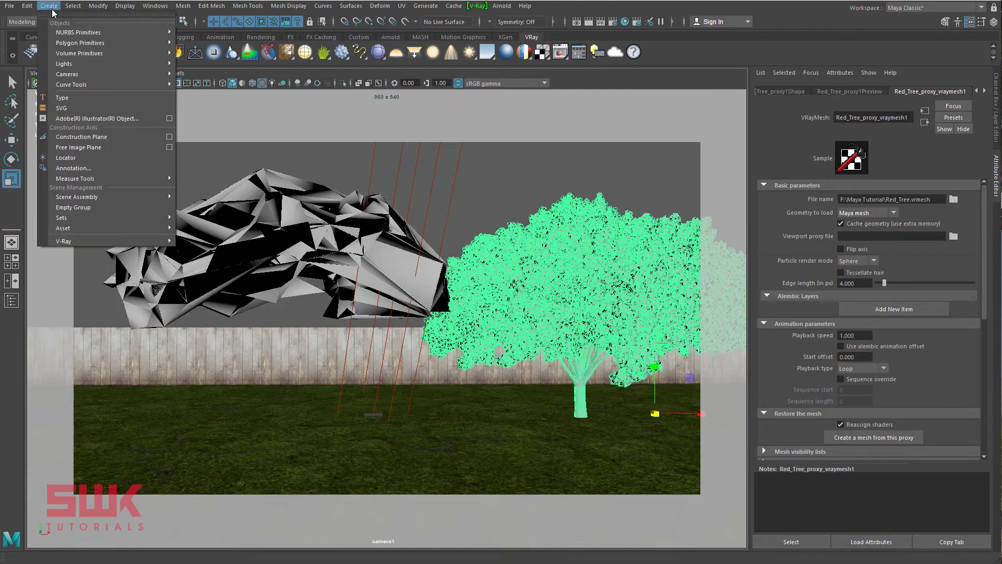
click(132, 74)
key(e)
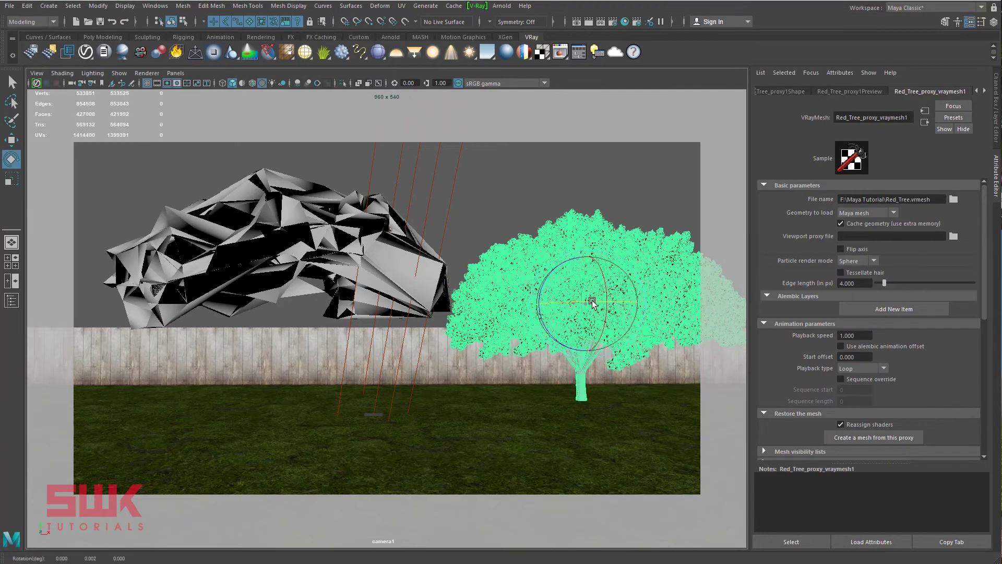
key(w)
drag(582, 265, 584, 275)
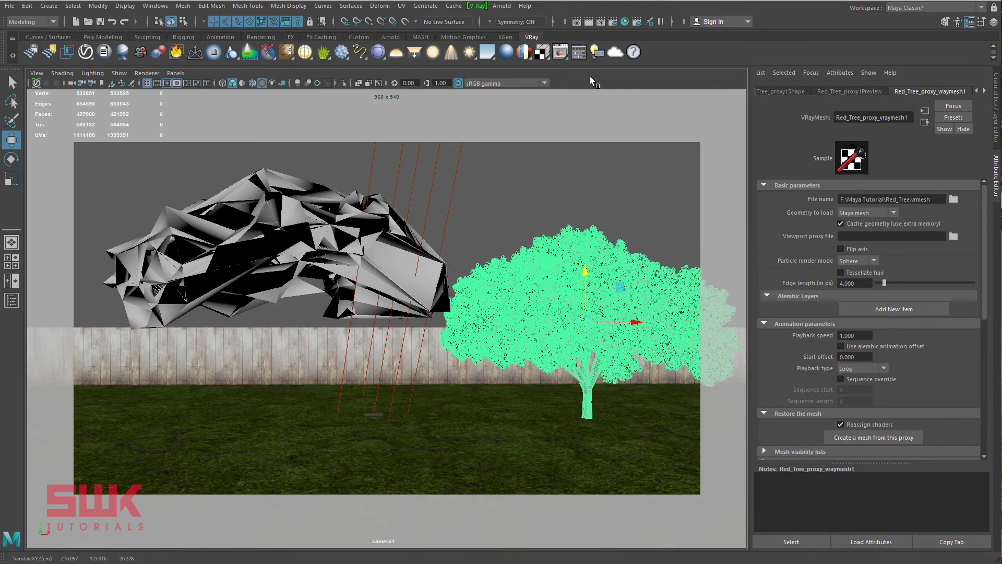
Set the duplicate's Geometry to load to Bounding box and render the current frame with V-Ray.
click(866, 212)
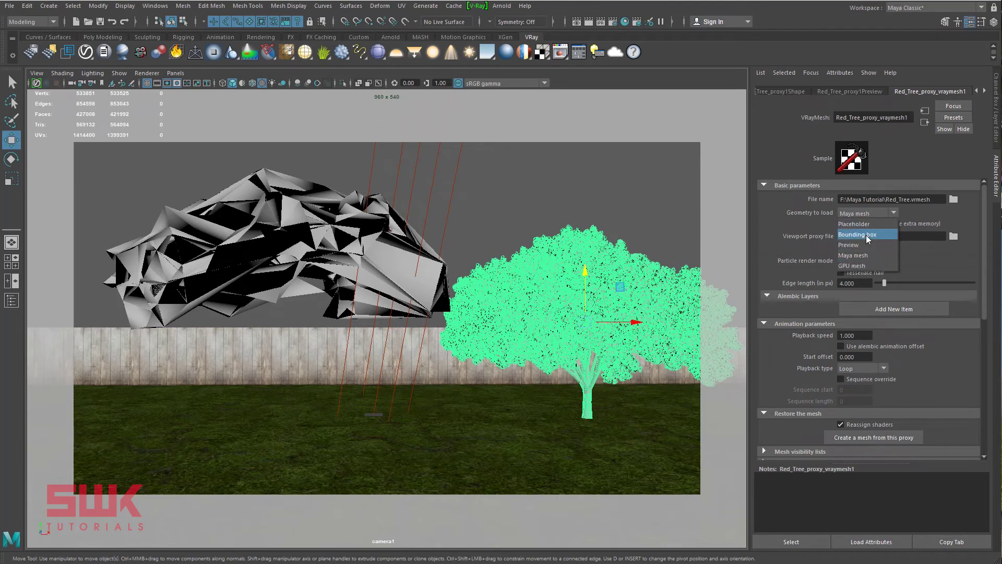
click(866, 235)
click(861, 210)
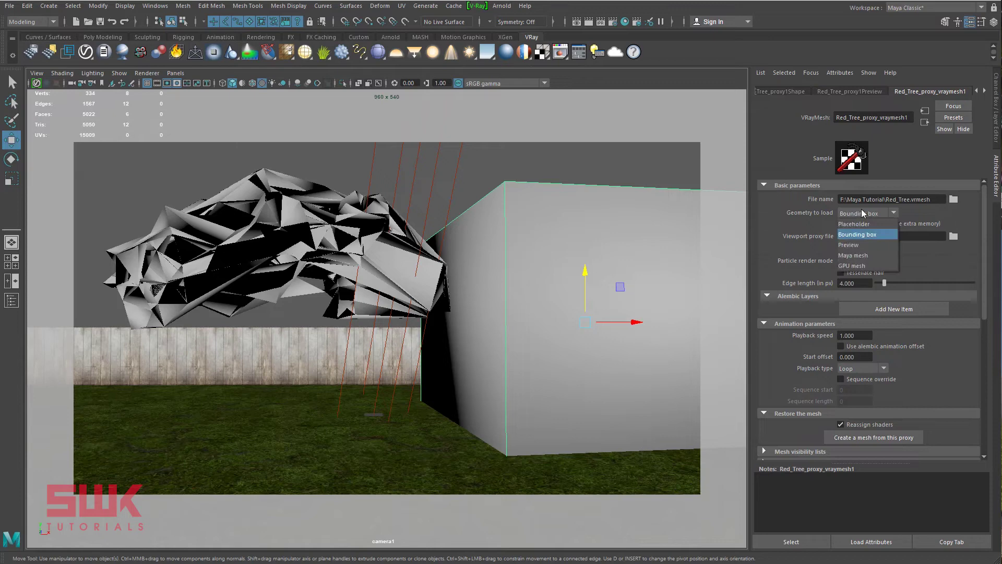
click(861, 211)
click(588, 21)
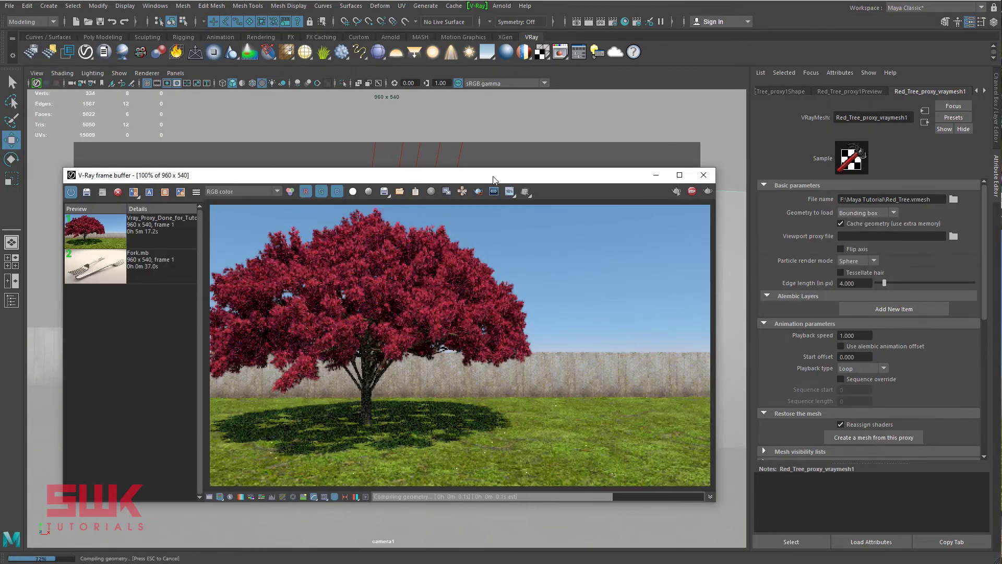
Reposition the V-Ray frame buffer while the two-tree render finishes in 0h 4m 47.2s.
drag(493, 177, 486, 269)
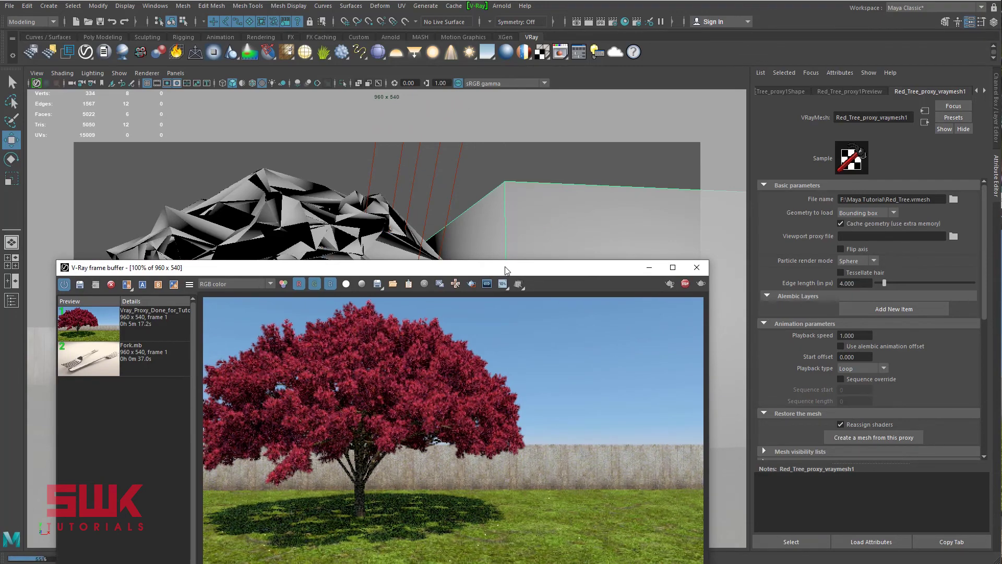
drag(505, 270, 493, 212)
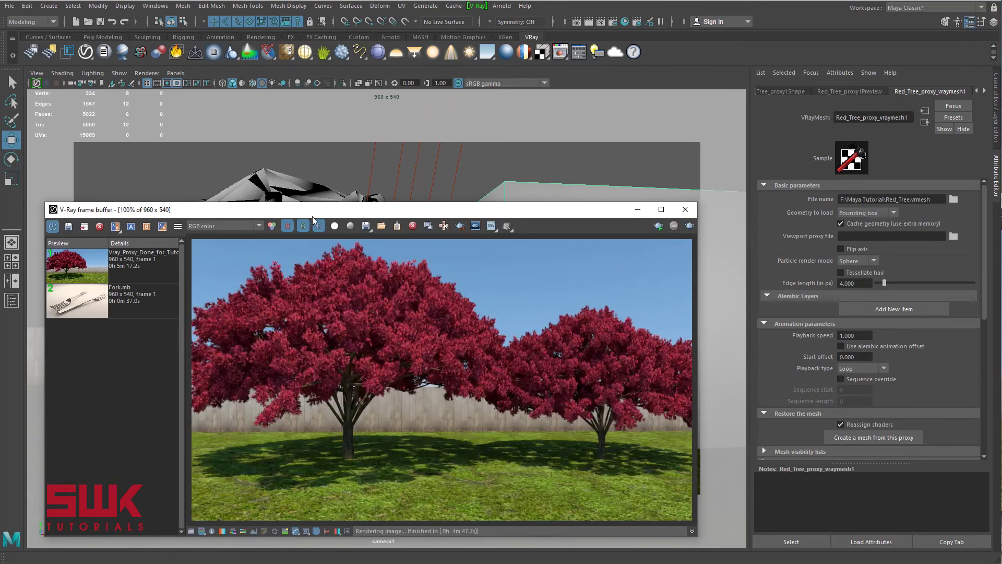
drag(312, 216, 306, 399)
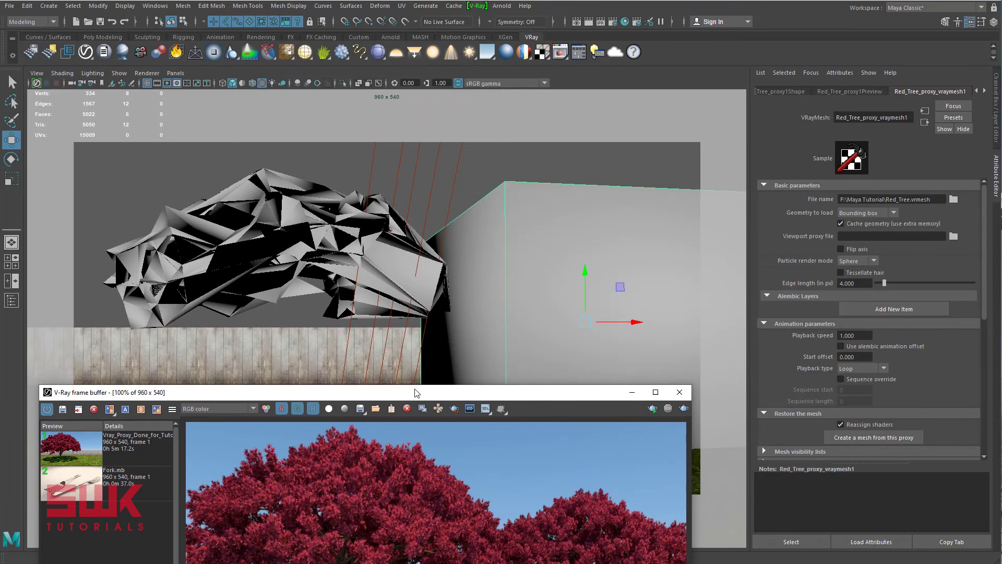
drag(414, 394, 433, 172)
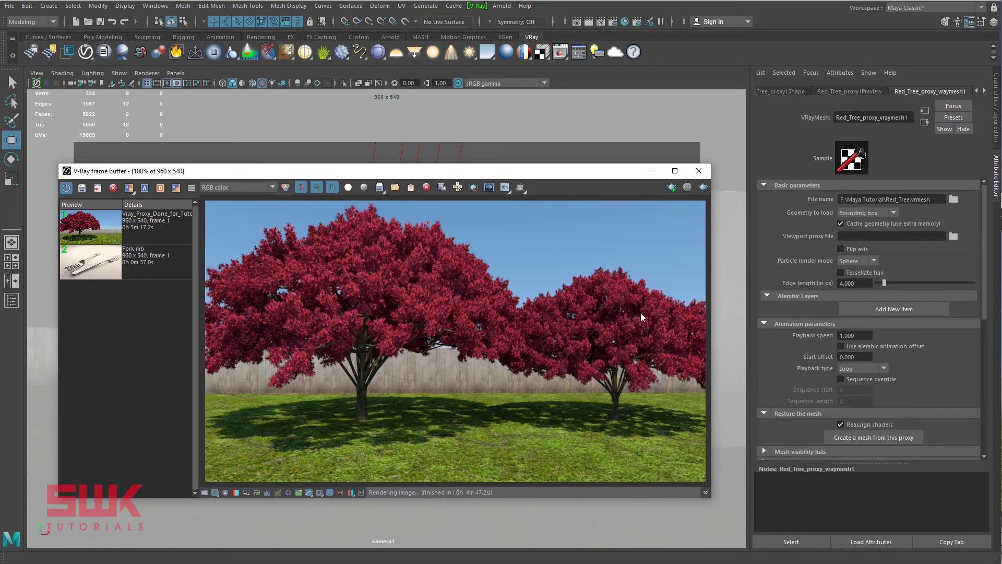
mouse_move(506, 174)
mouse_down()
mouse_move(492, 484)
mouse_move(487, 211)
mouse_move(503, 155)
mouse_up()
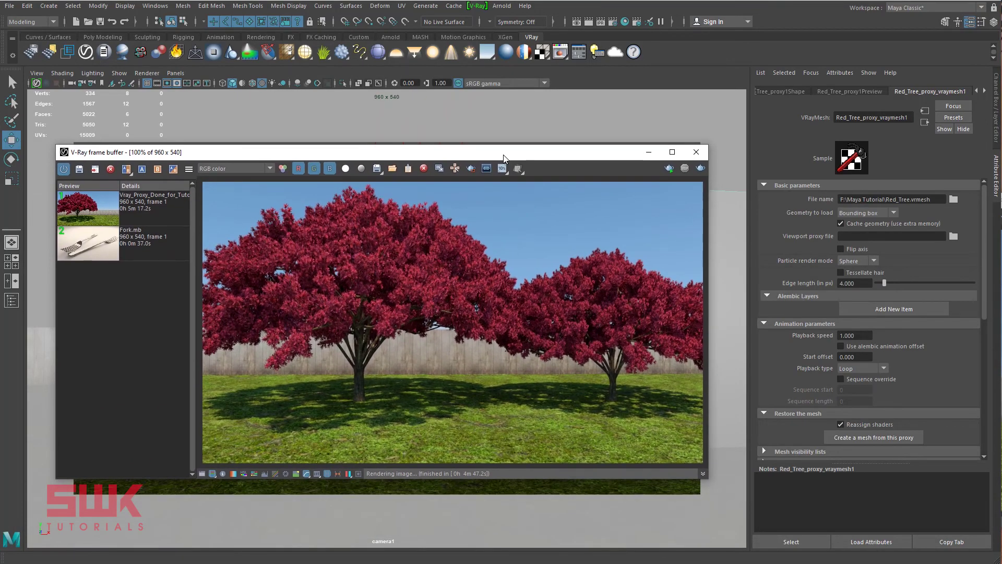
drag(502, 157, 484, 152)
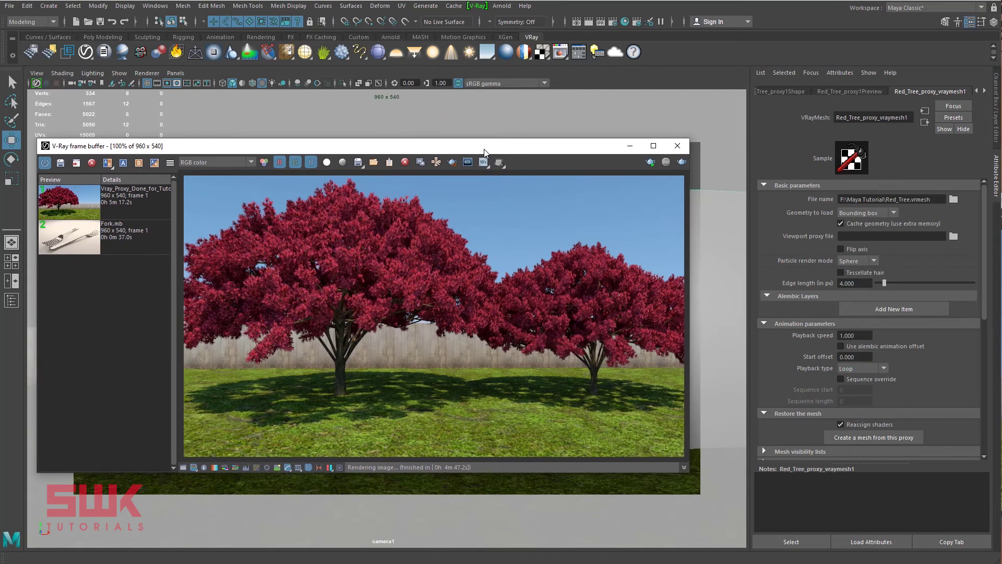